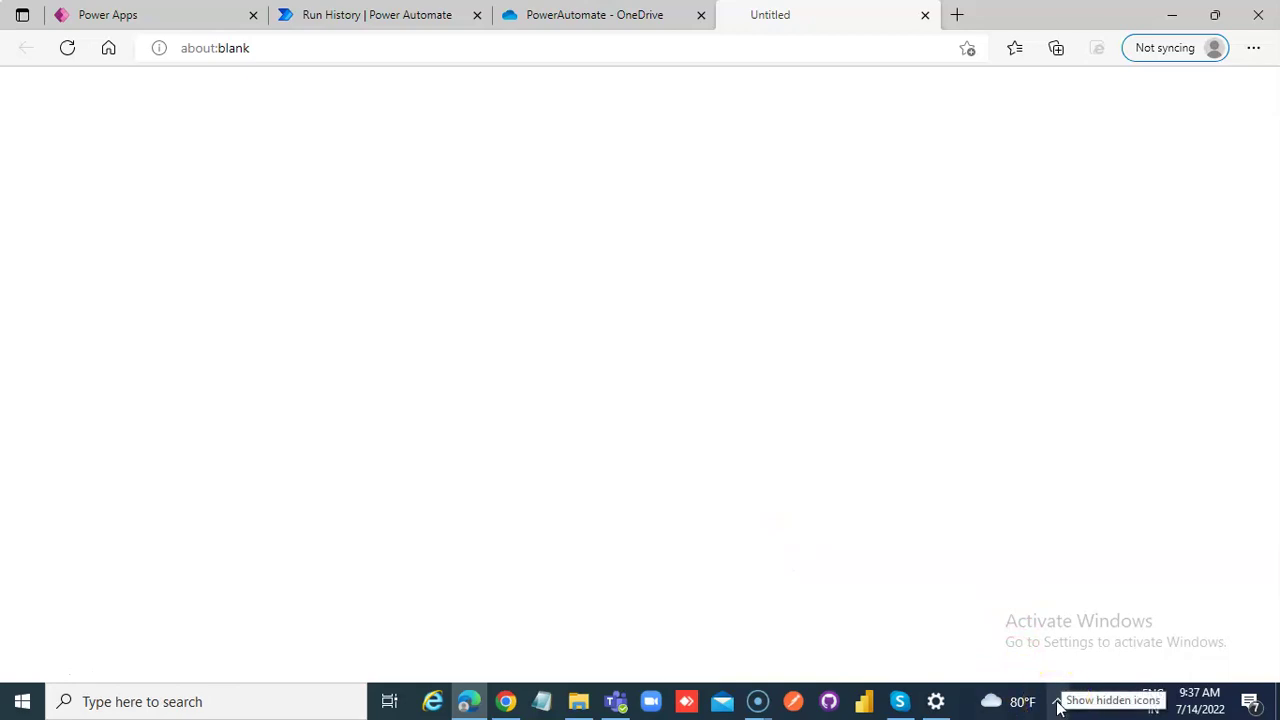
# Step: Check the system tray, then reload the blank page and the OneDrive PowerAutomate folder page
pyautogui.click(1059, 705)
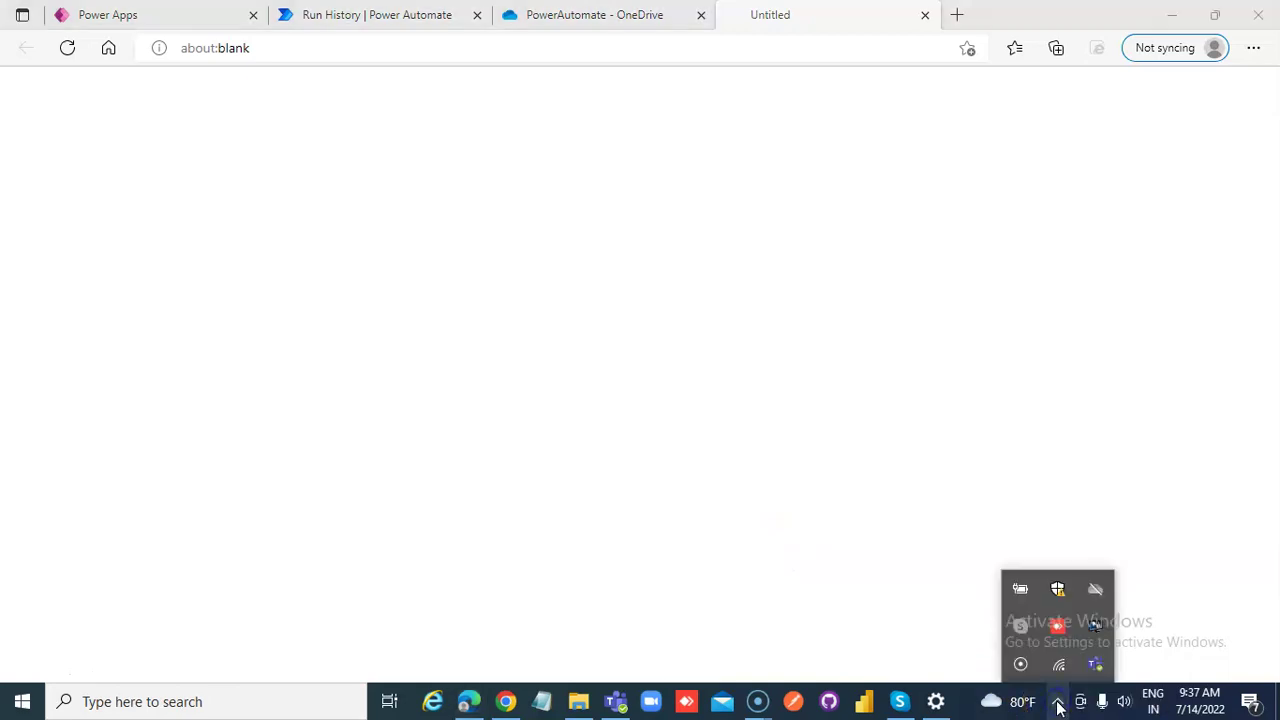
pyautogui.click(1059, 705)
pyautogui.click(66, 47)
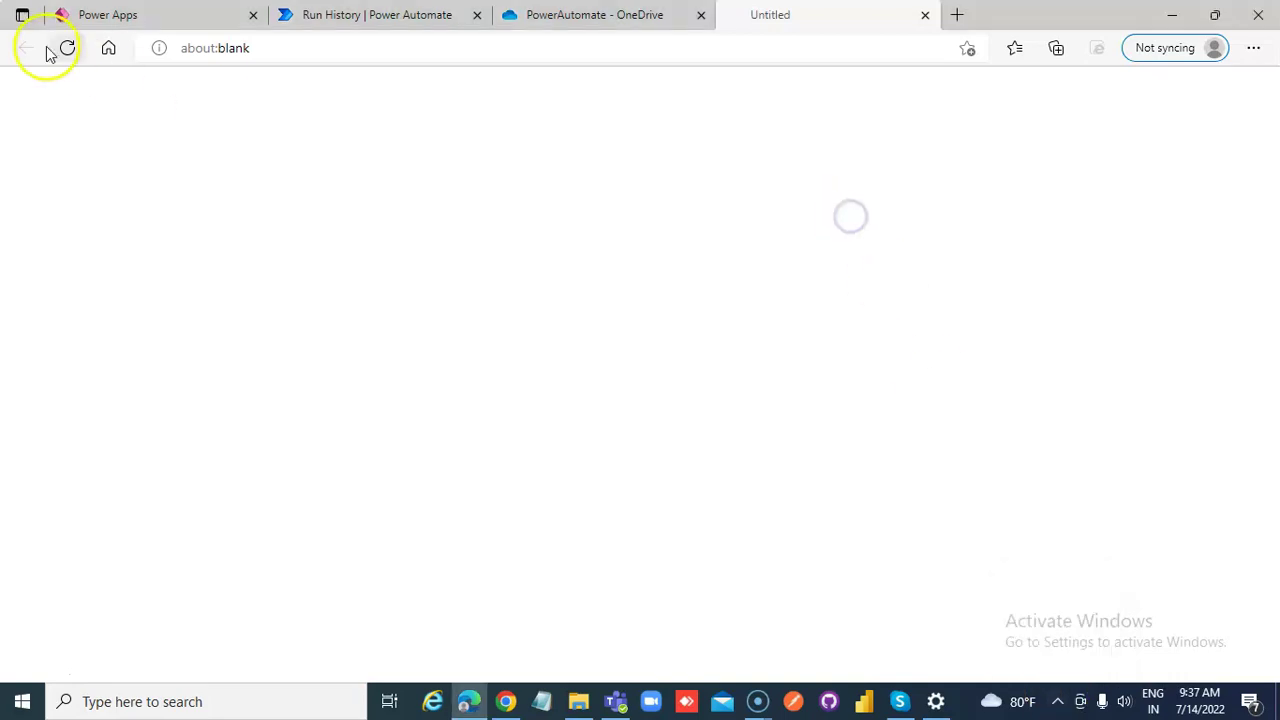
pyautogui.click(606, 14)
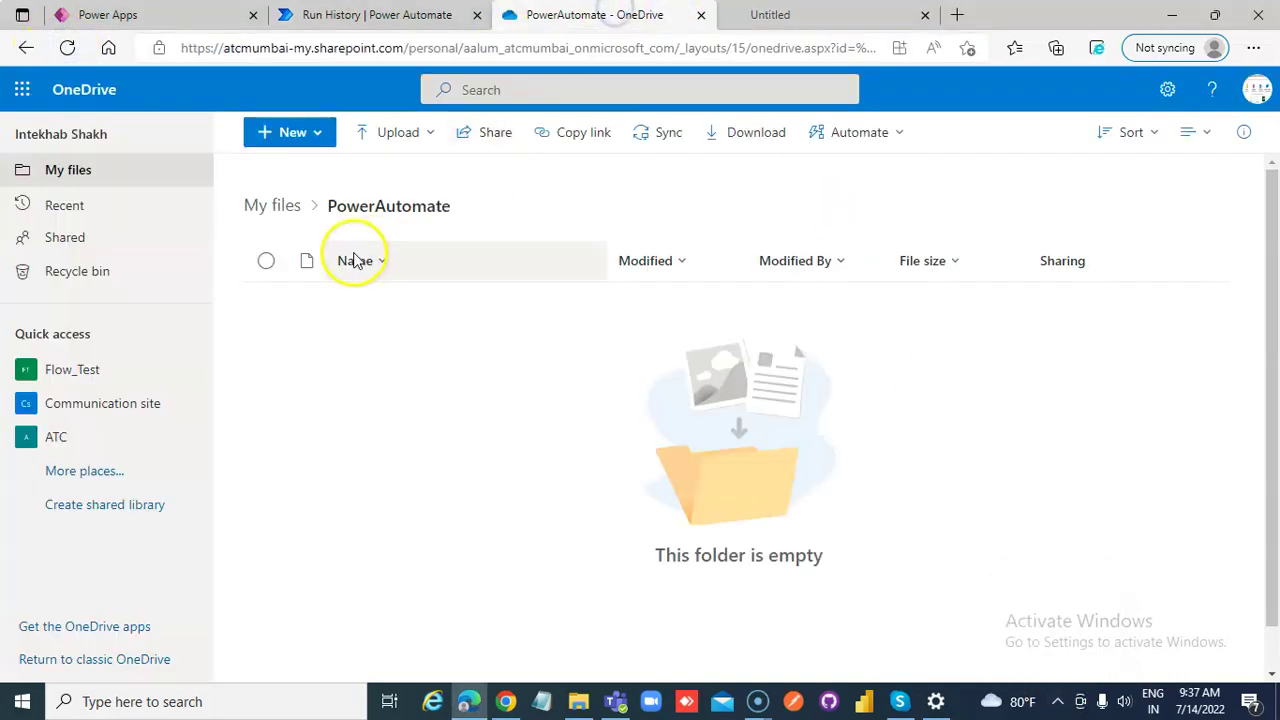
pyautogui.click(66, 47)
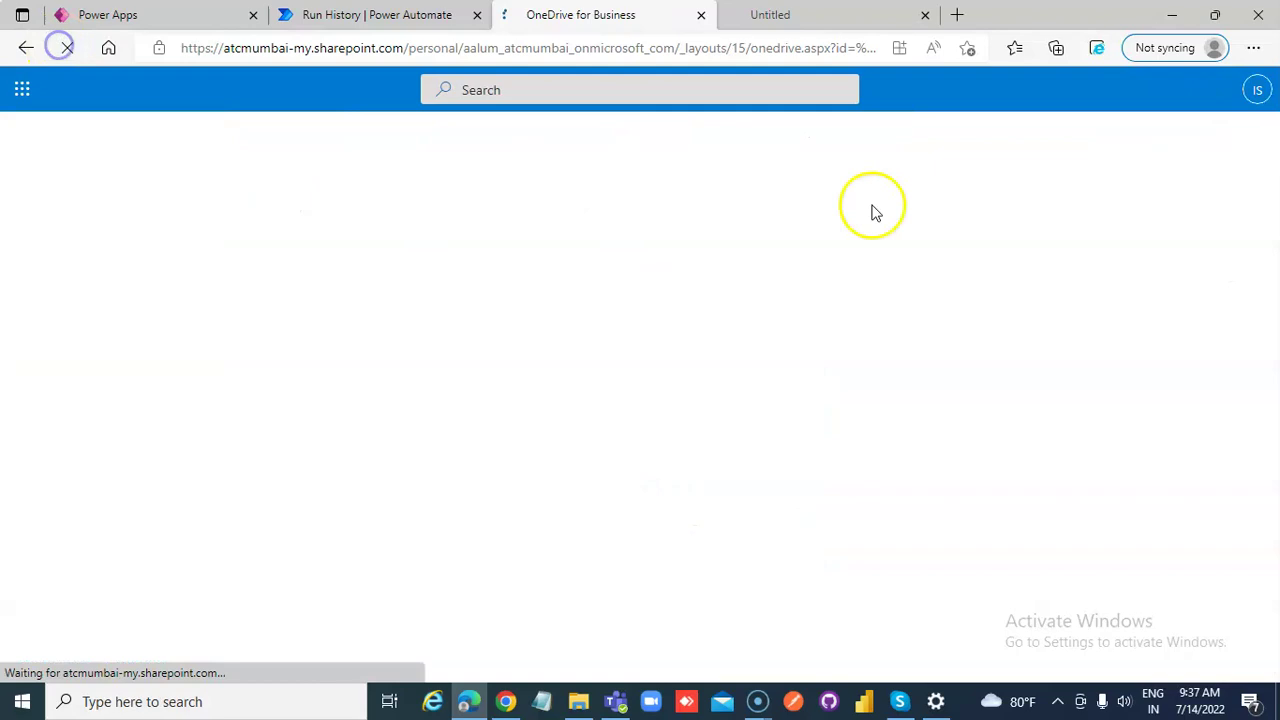
# Step: Close the blank Untitled page and attempt a new Excel workbook from the New menu
pyautogui.click(925, 15)
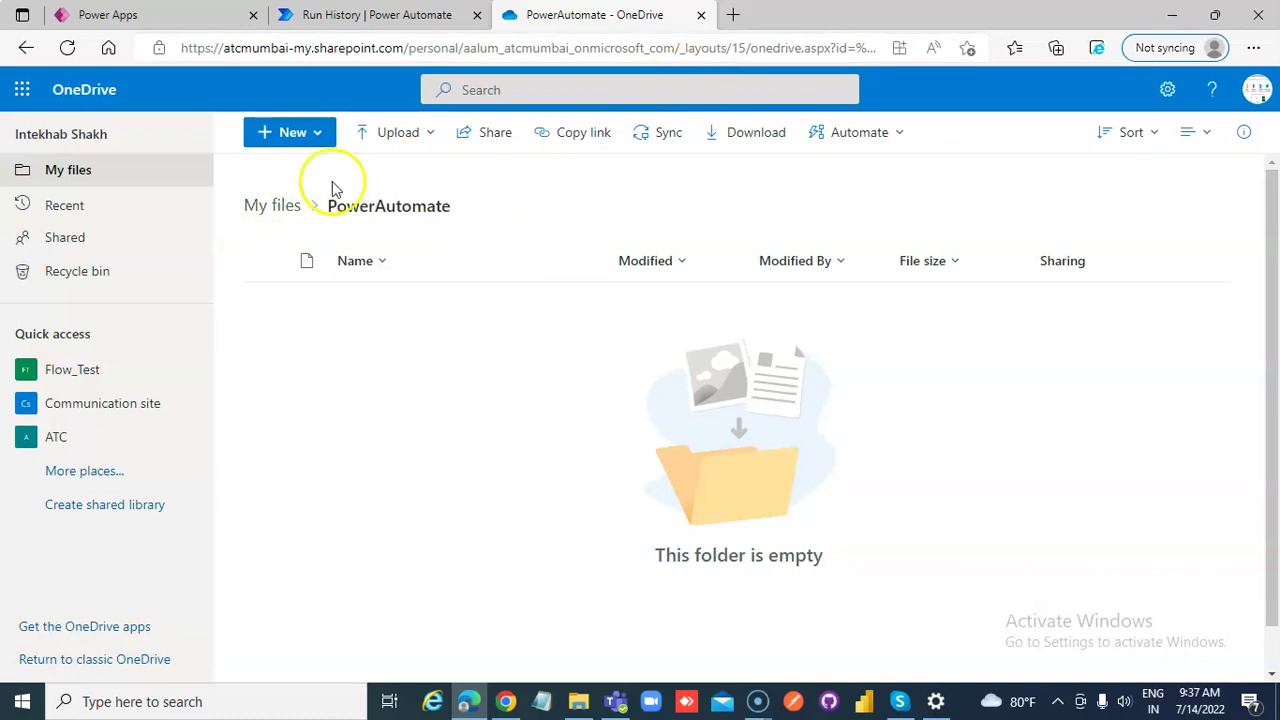
pyautogui.click(330, 136)
pyautogui.click(318, 238)
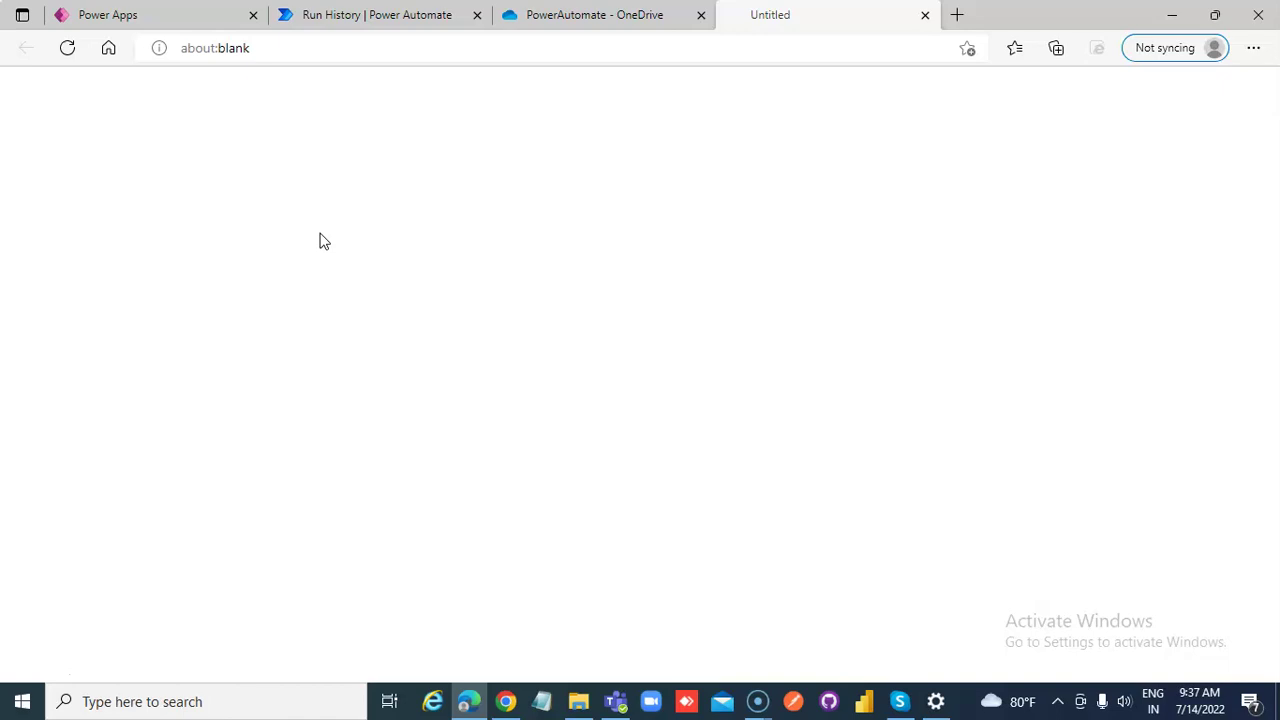
# Step: Close the Untitled and Power Apps pages, leaving the refreshed PowerAutomate folder showing
pyautogui.click(925, 14)
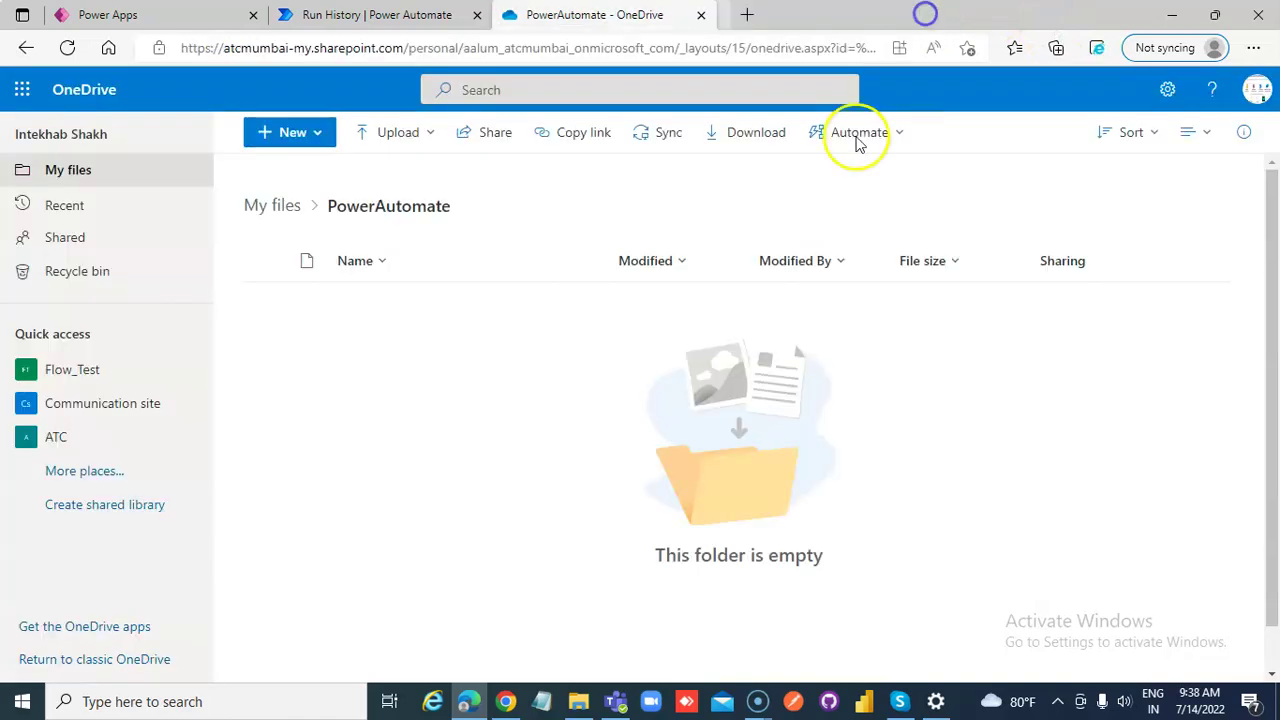
pyautogui.click(69, 48)
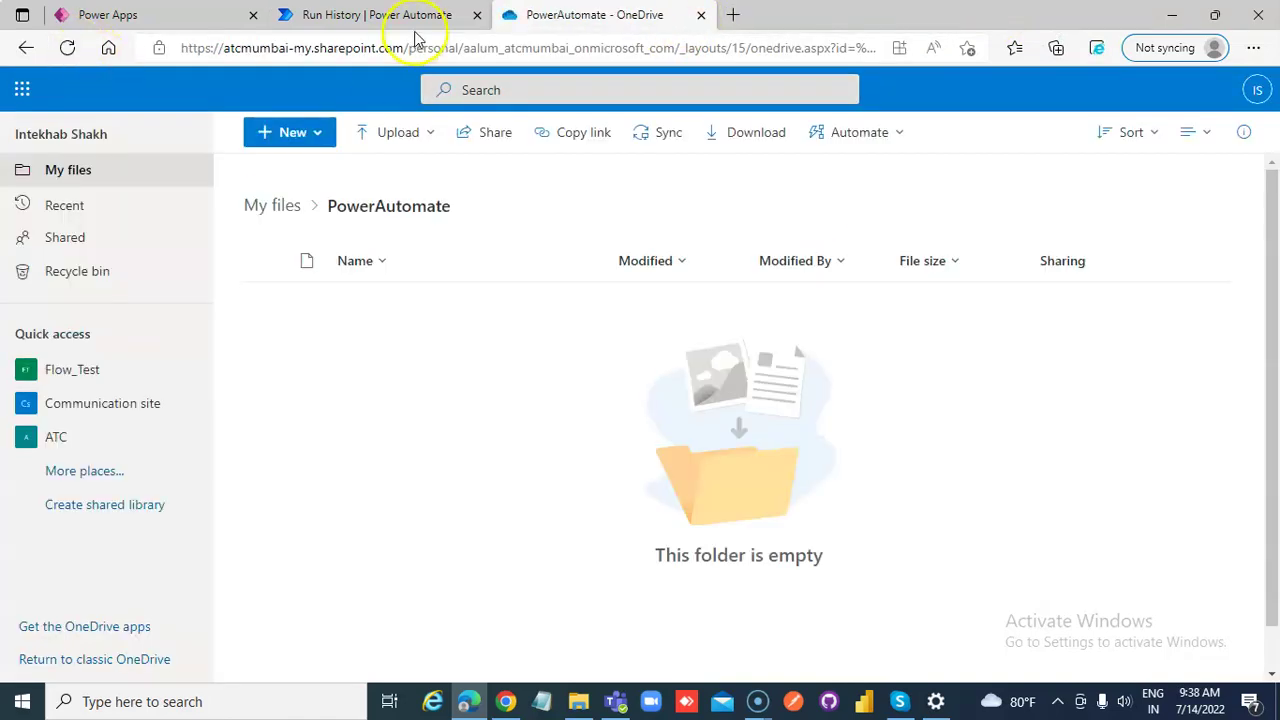
pyautogui.click(397, 14)
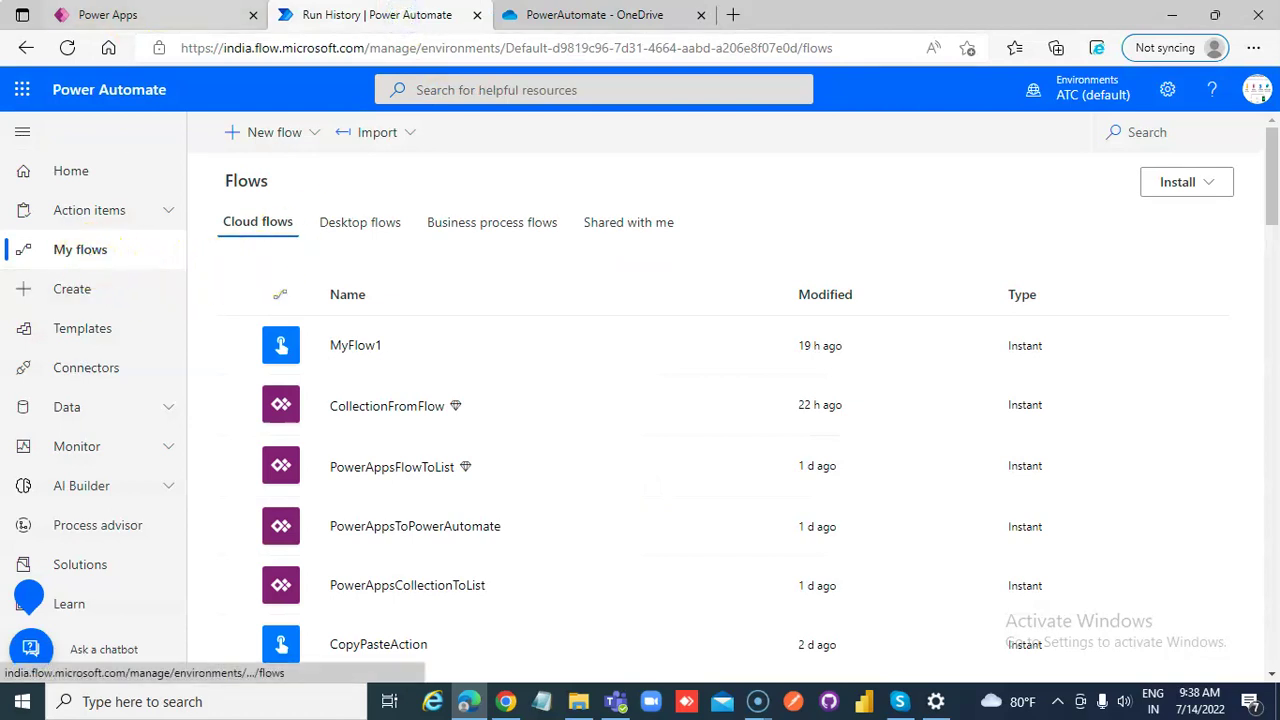
pyautogui.click(150, 14)
pyautogui.click(255, 17)
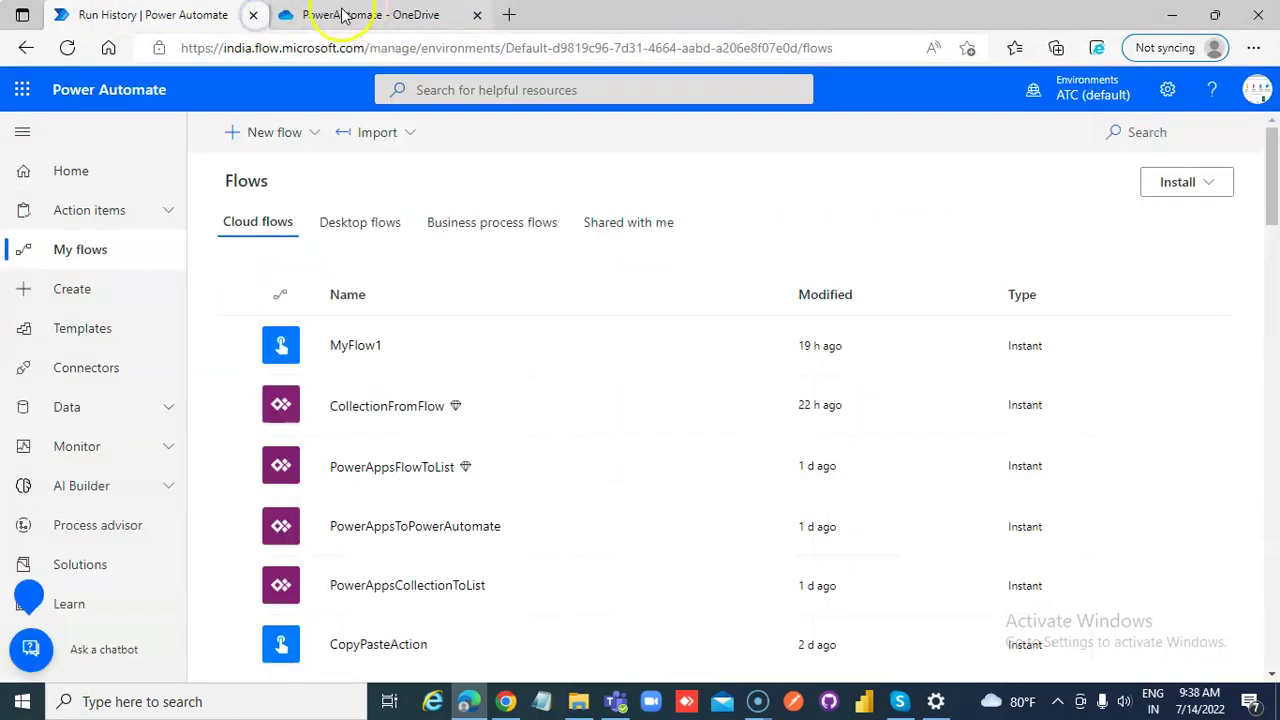
pyautogui.click(343, 14)
# Step: Create a blank Excel workbook, Book.xlsx, from the New menu, then close its tab
pyautogui.click(284, 137)
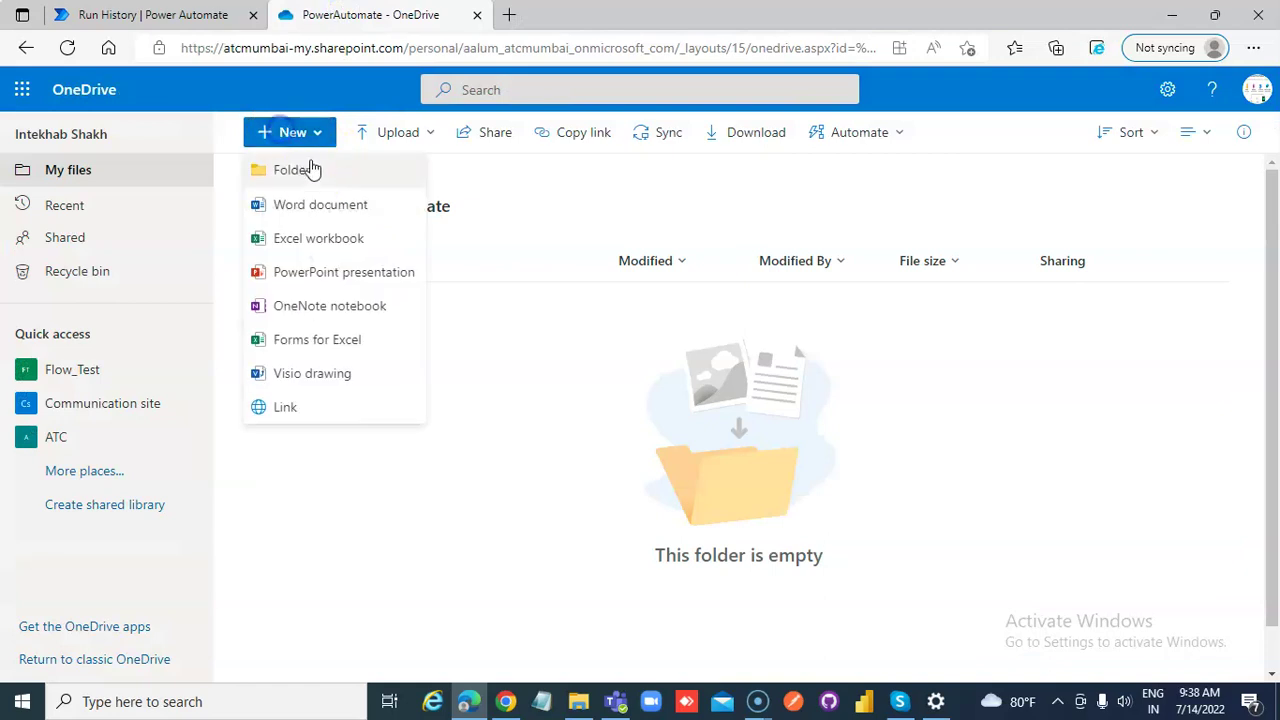
pyautogui.click(309, 240)
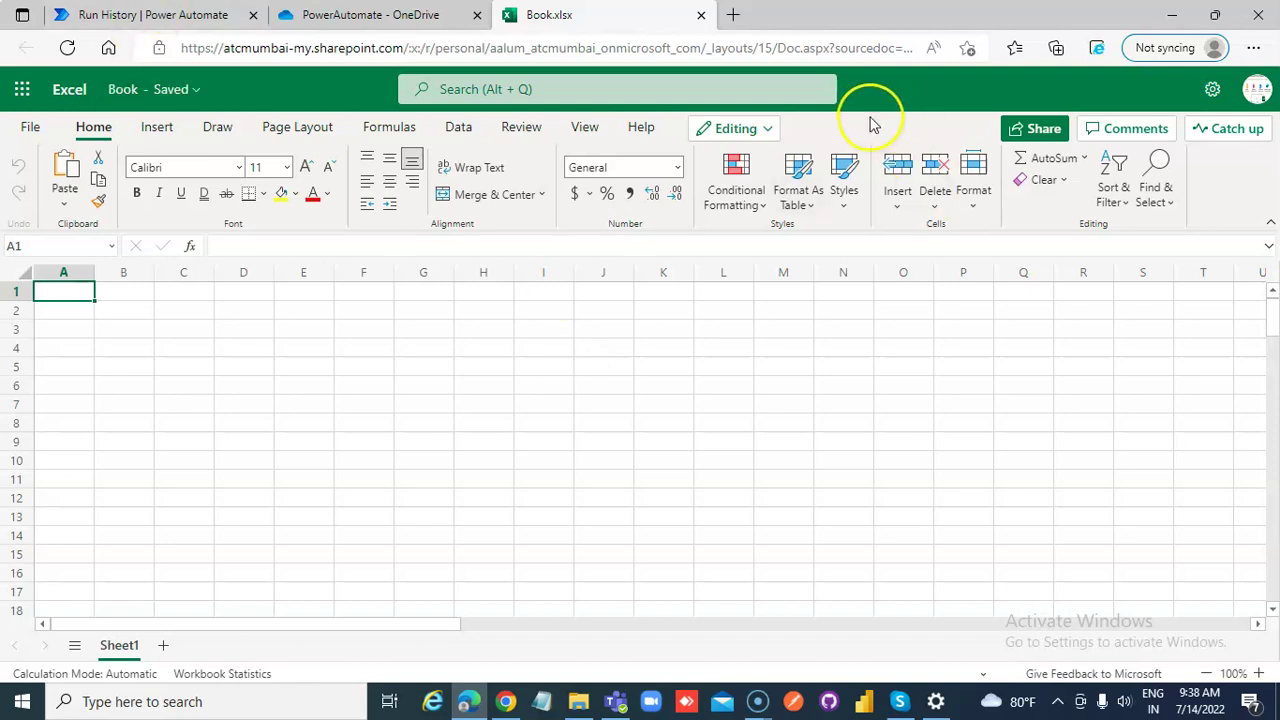
pyautogui.click(703, 16)
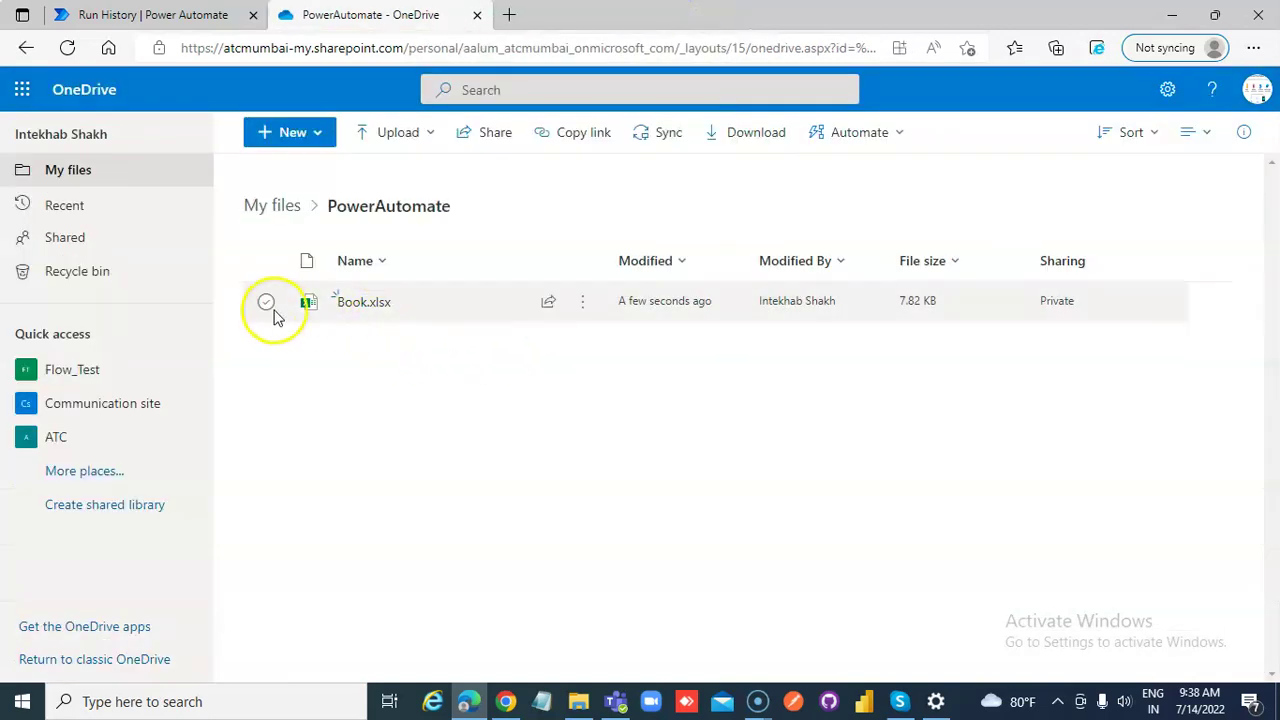
# Step: Rename the Book.xlsx workbook to PowerAutomateTemplate.xlsx and clear the selection
pyautogui.click(266, 303)
pyautogui.click(855, 133)
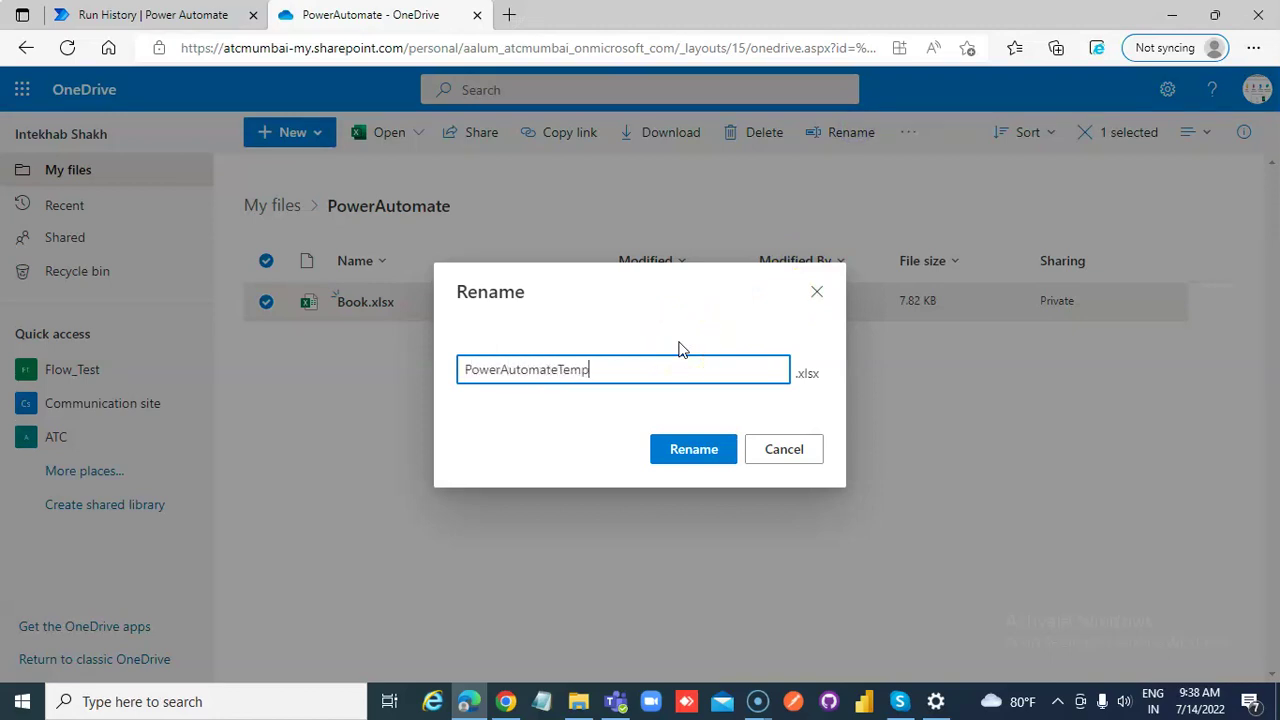
pyautogui.click(693, 449)
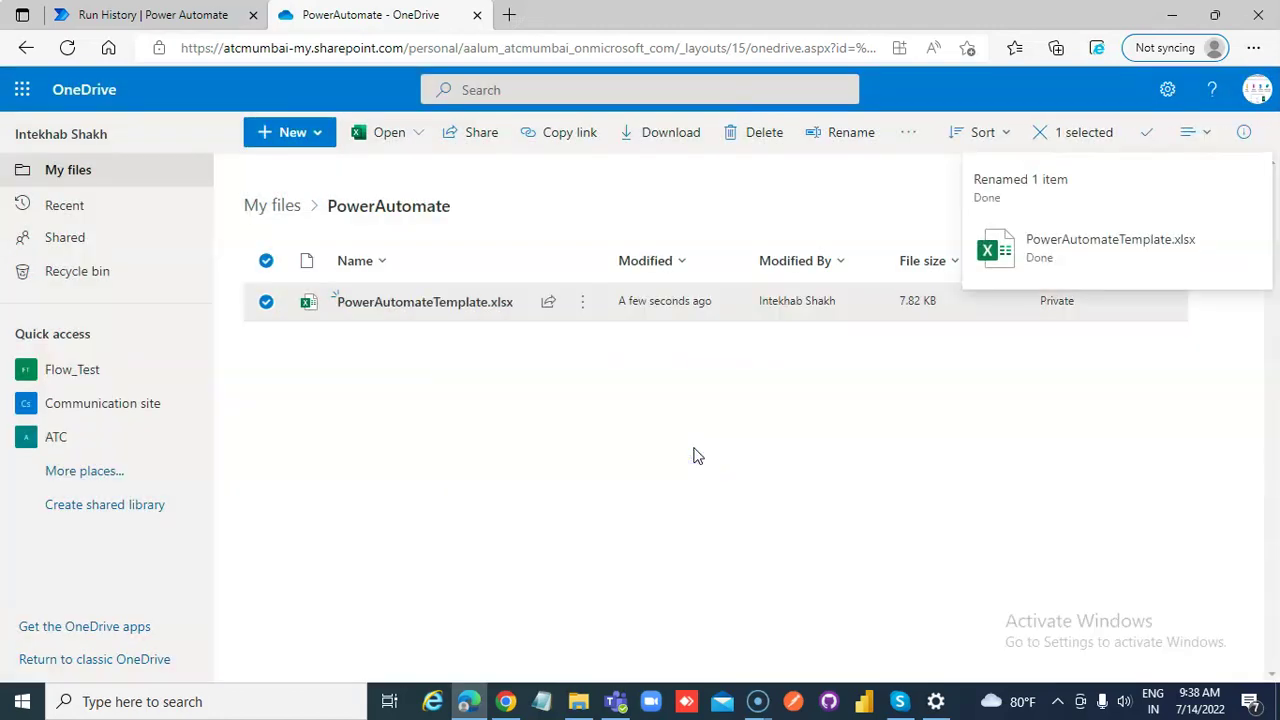
pyautogui.click(676, 454)
pyautogui.click(400, 208)
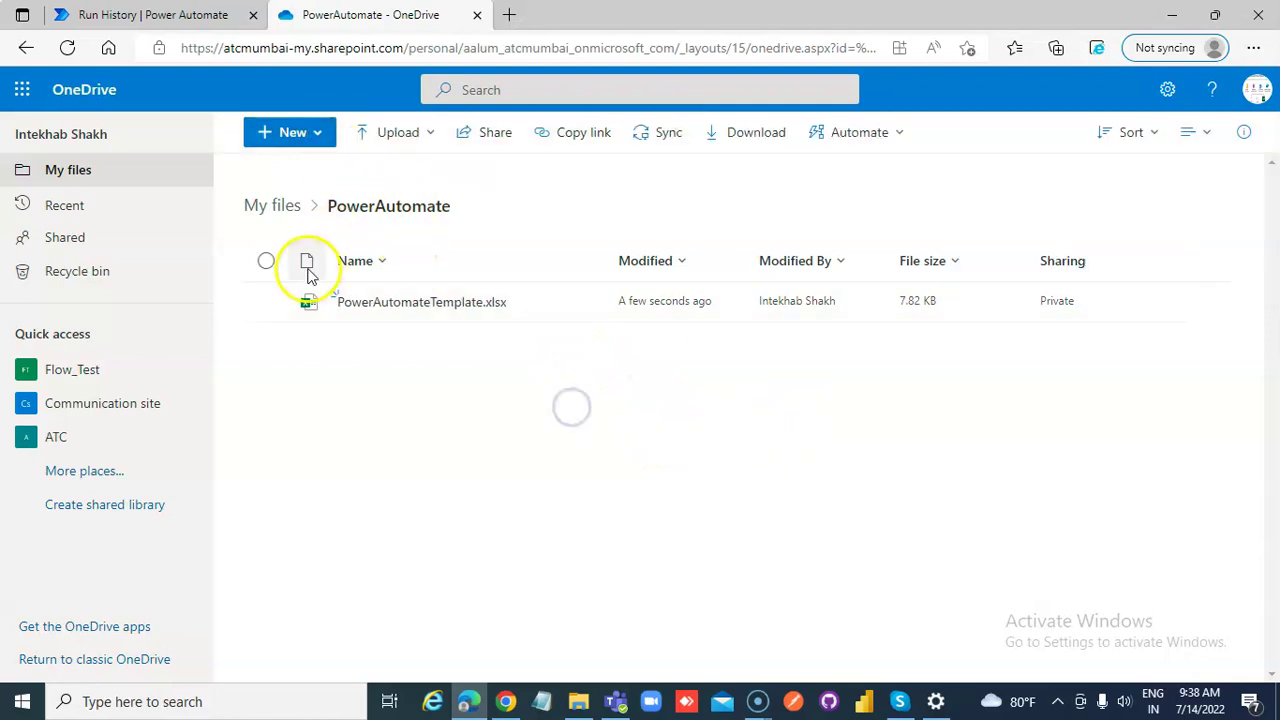
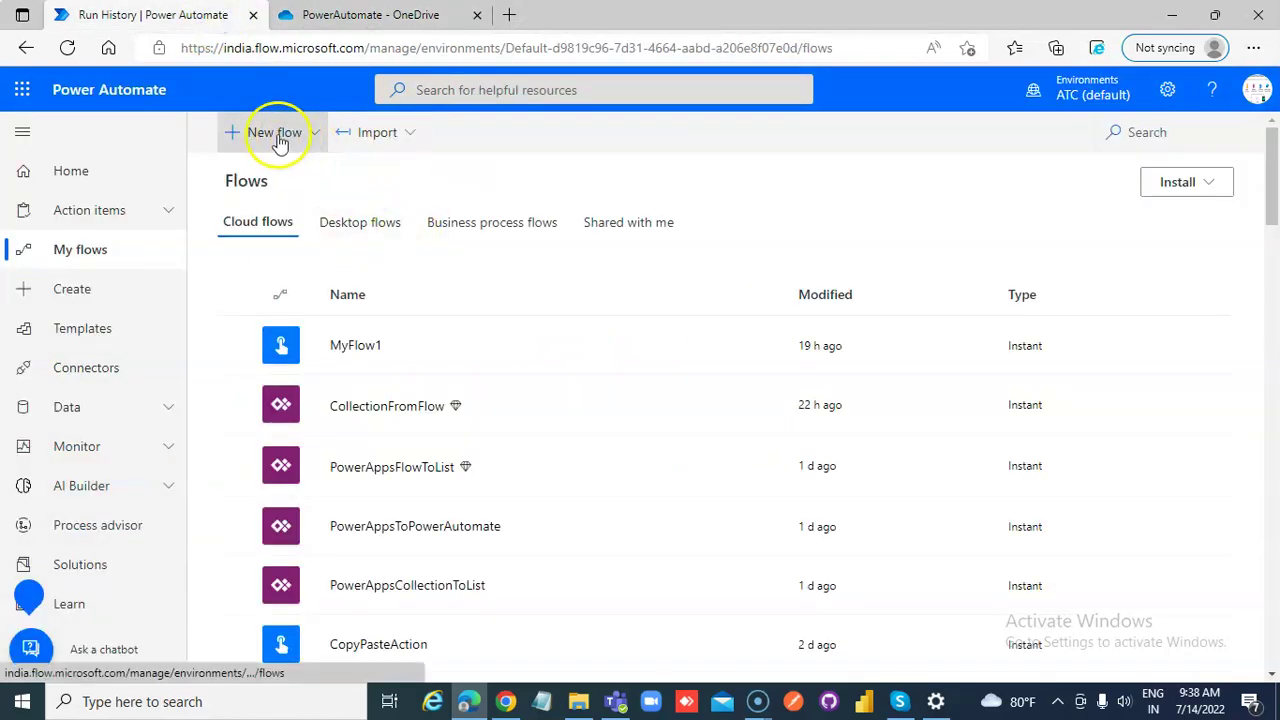
# Step: Create an instant cloud flow named ExcelFileWithTable with the Manually trigger a flow trigger
pyautogui.click(299, 345)
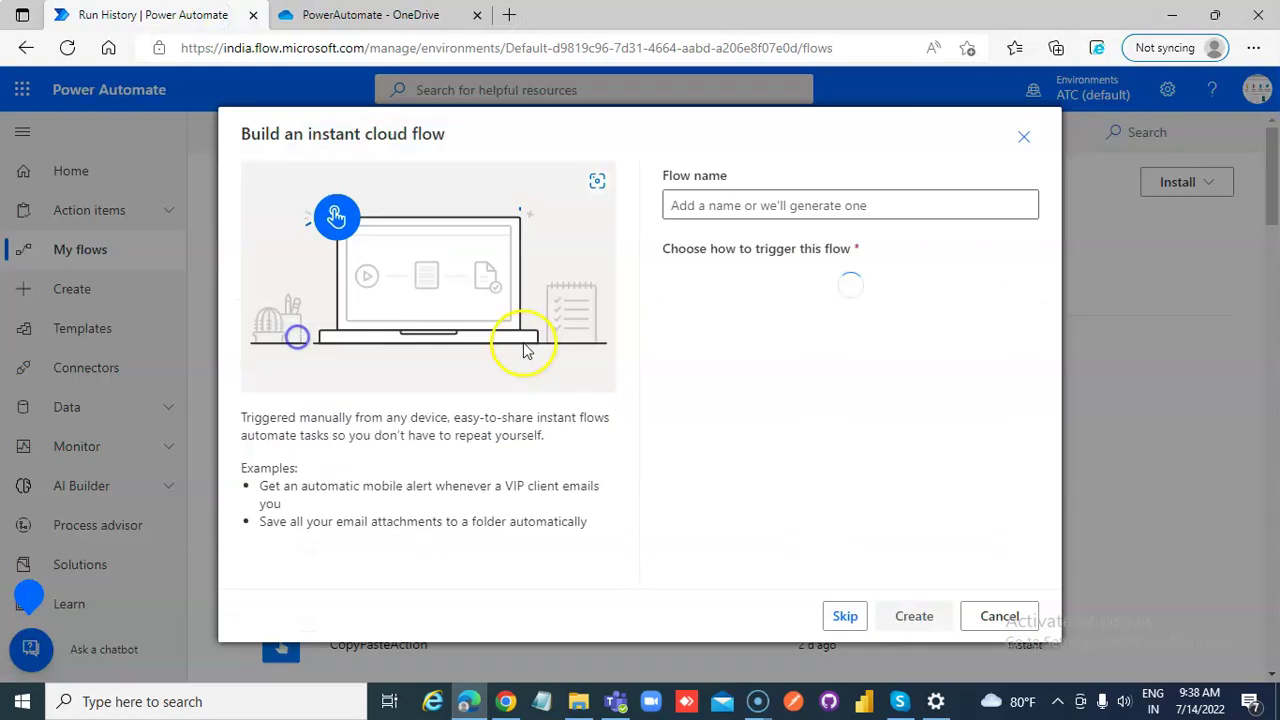
pyautogui.click(820, 200)
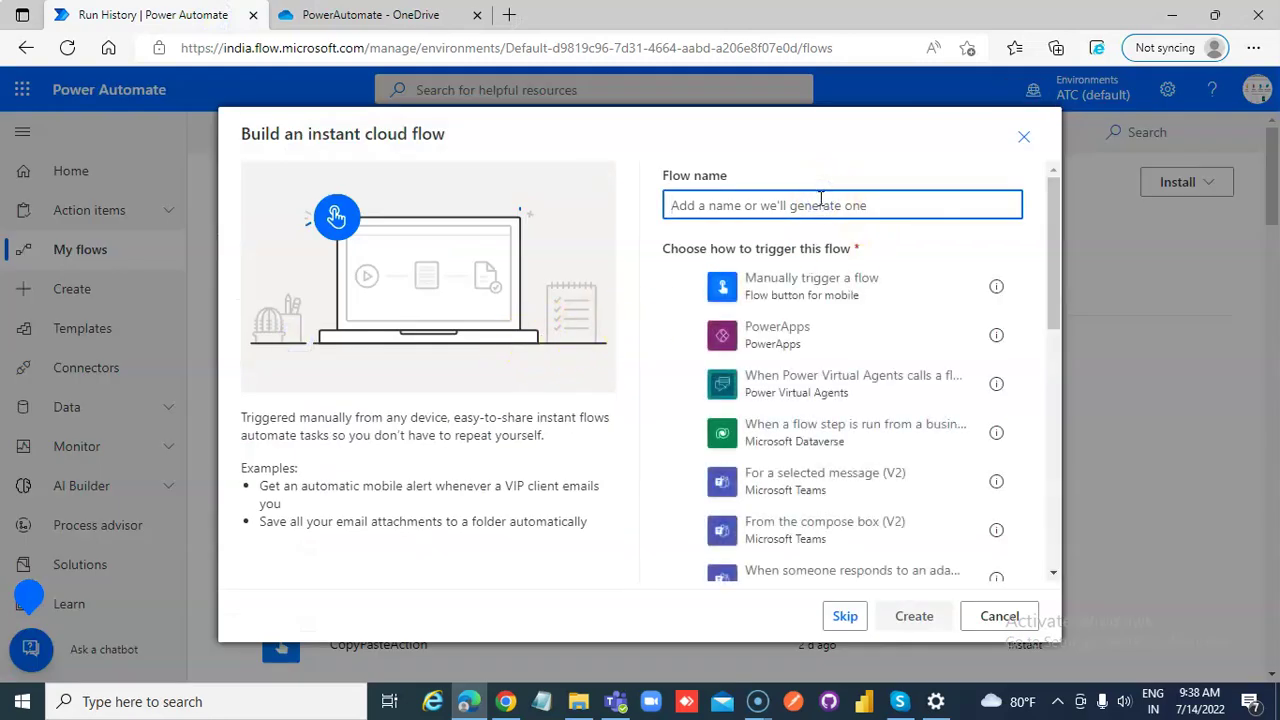
pyautogui.write('ExcelFileWithTable')
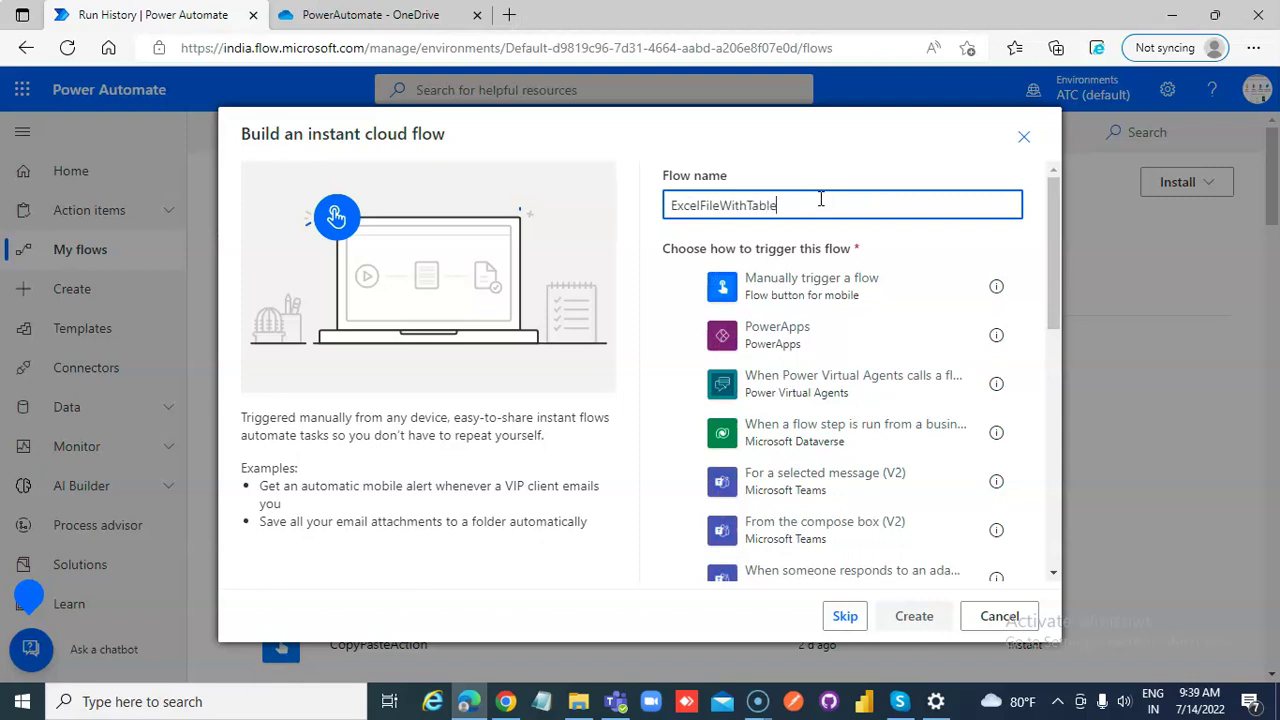
pyautogui.click(806, 292)
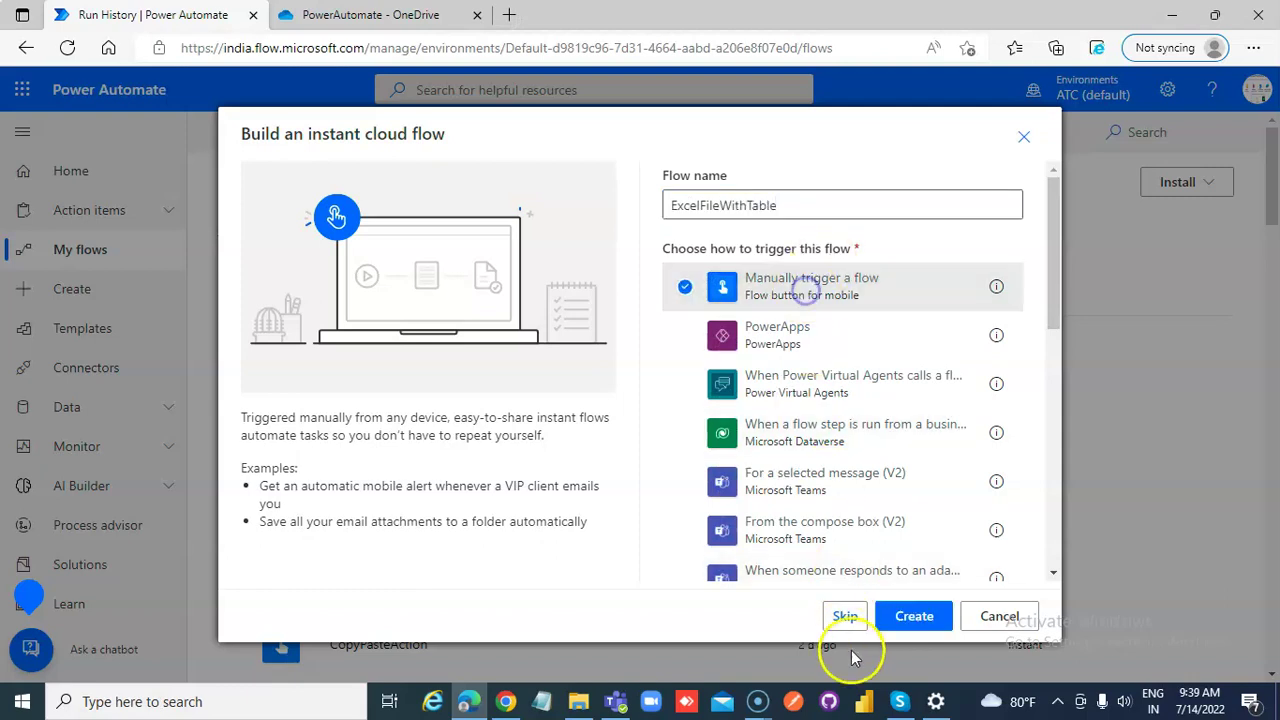
pyautogui.click(893, 612)
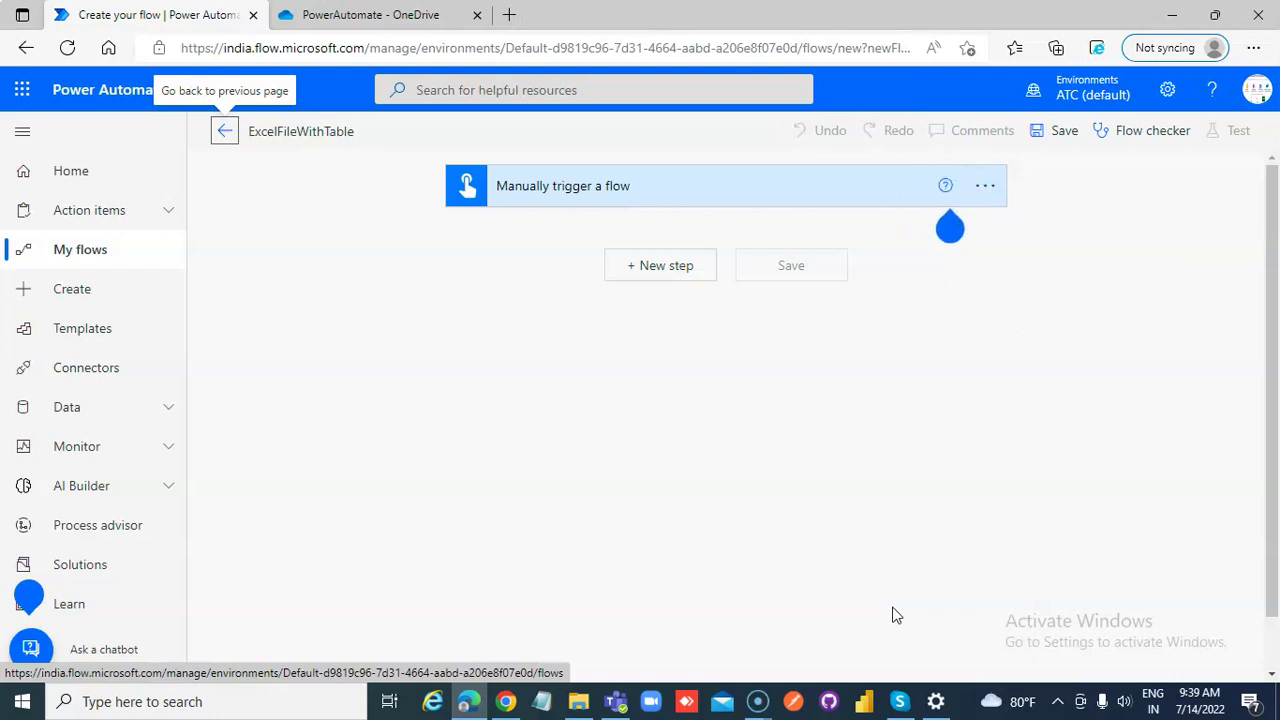
# Step: Add a OneDrive Get file content action reading /PowerAutomate/PowerAutomateTemplate.xlsx
pyautogui.click(651, 268)
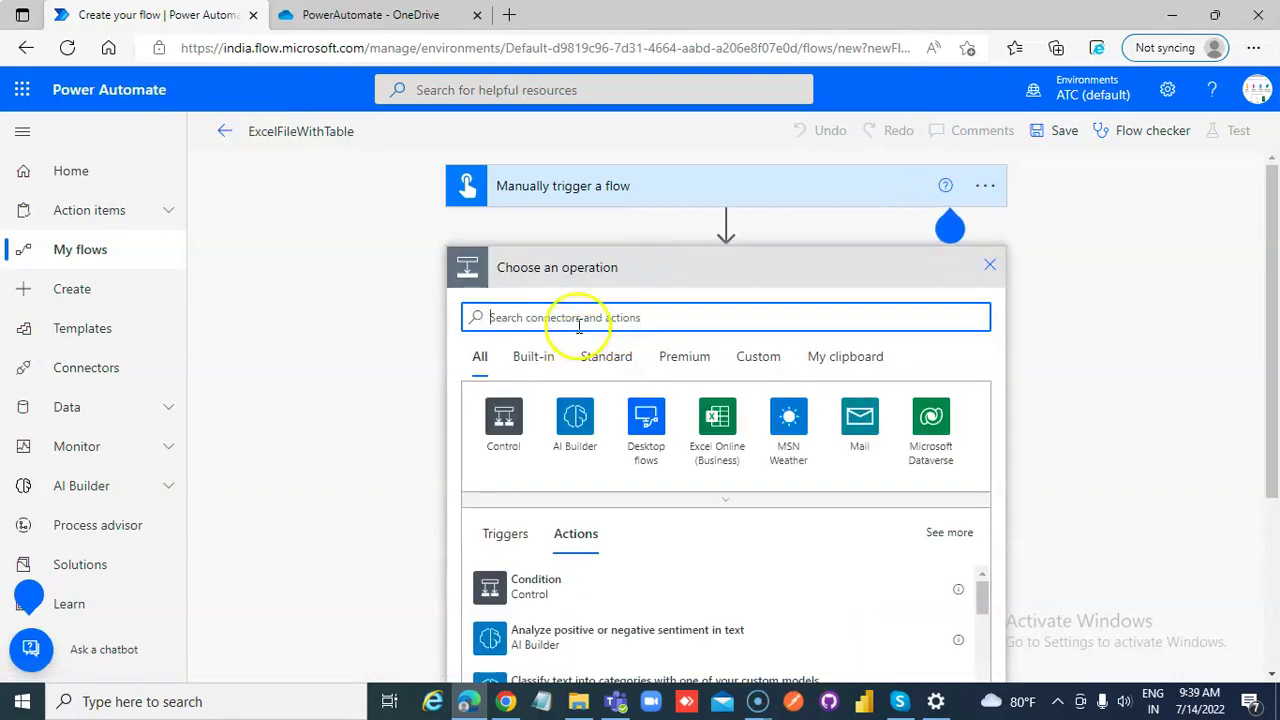
pyautogui.write('Get file content')
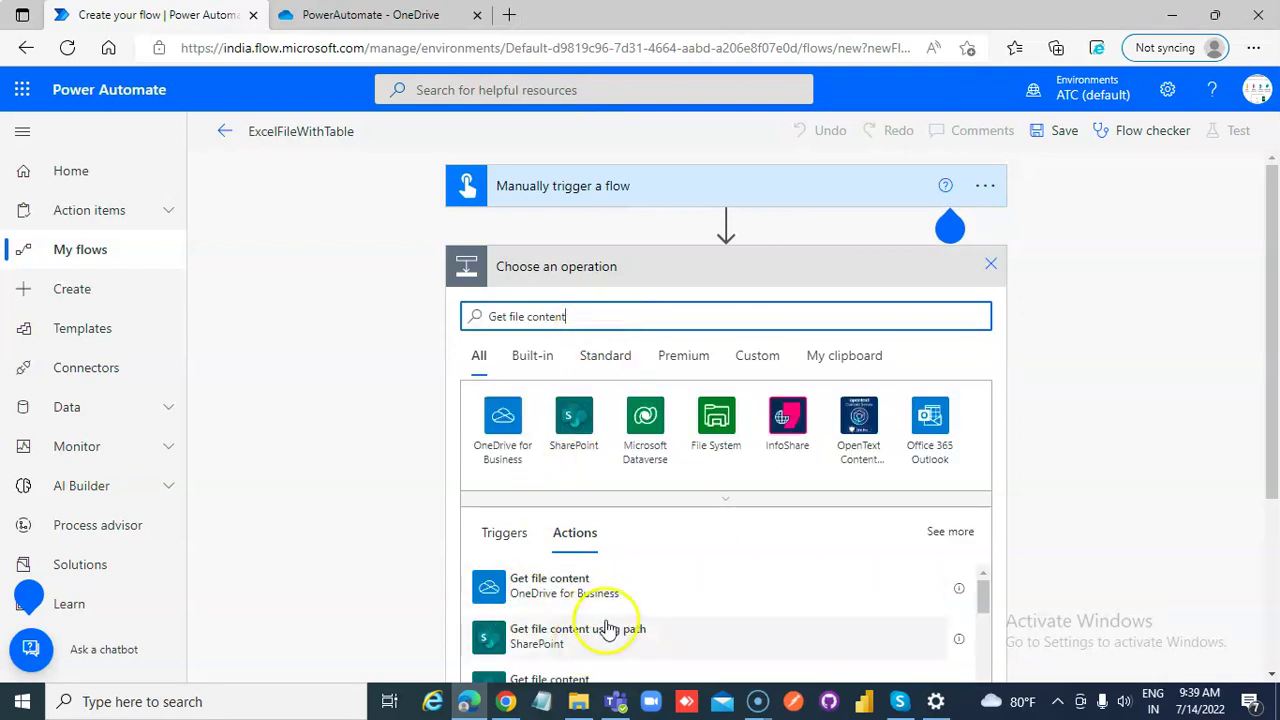
pyautogui.click(598, 585)
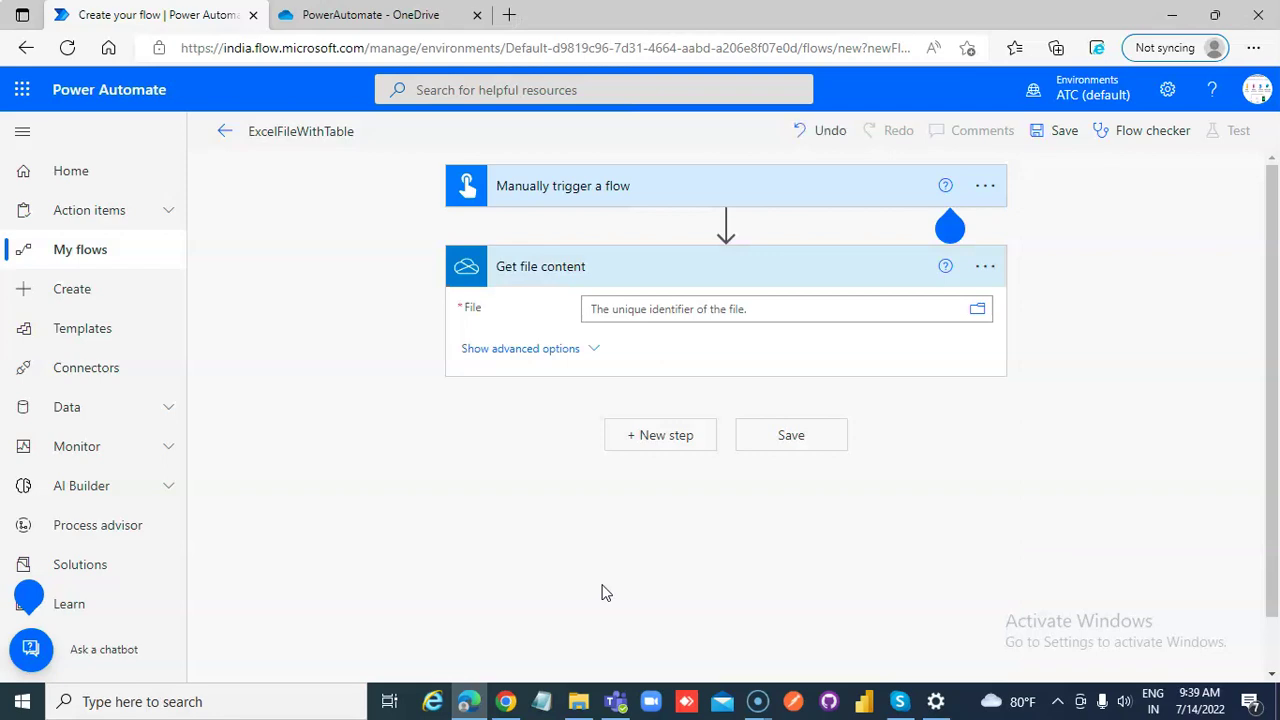
pyautogui.click(976, 316)
pyautogui.click(946, 370)
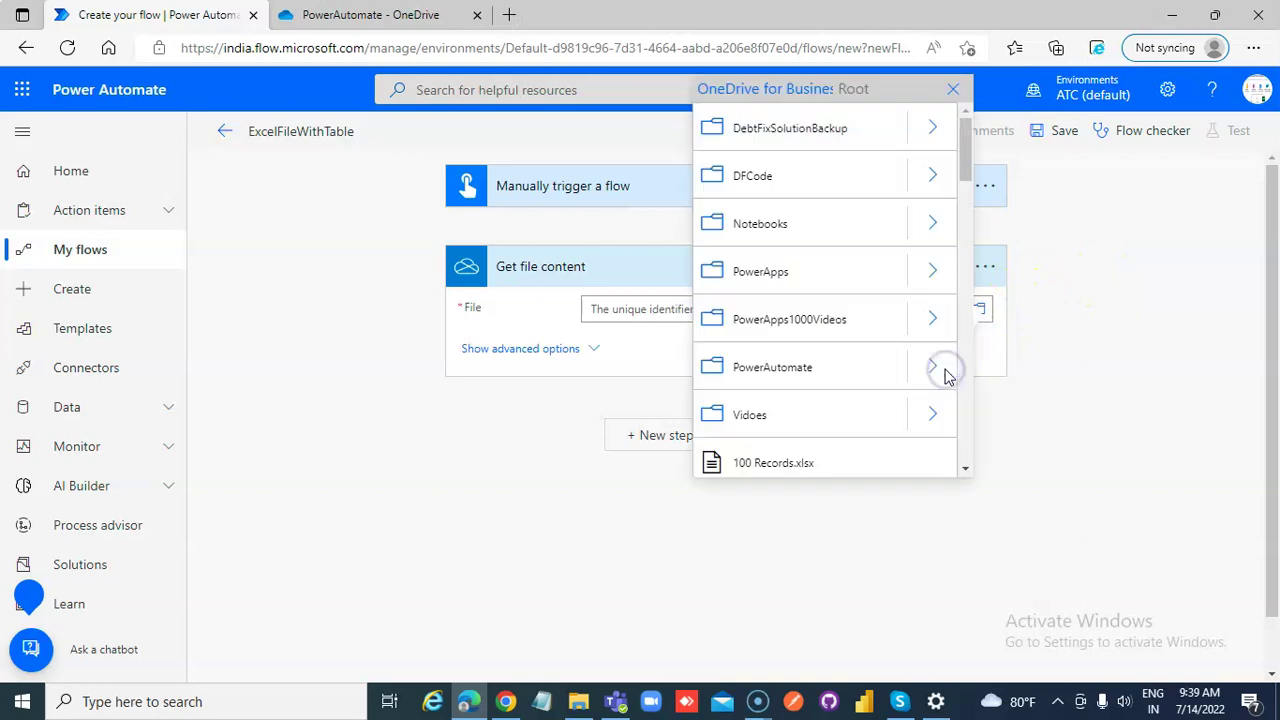
pyautogui.click(944, 371)
pyautogui.click(772, 365)
pyautogui.click(506, 458)
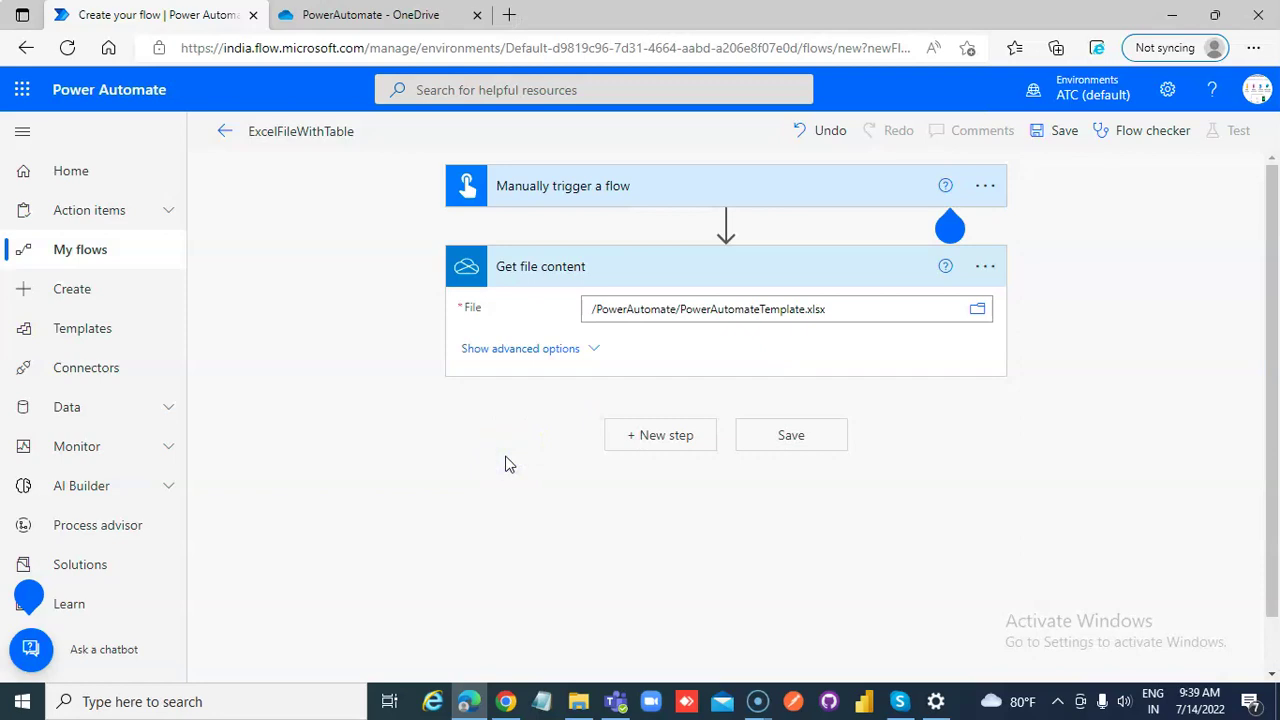
# Step: Add a OneDrive Create file action with Folder Path /PowerAutomate
pyautogui.click(666, 434)
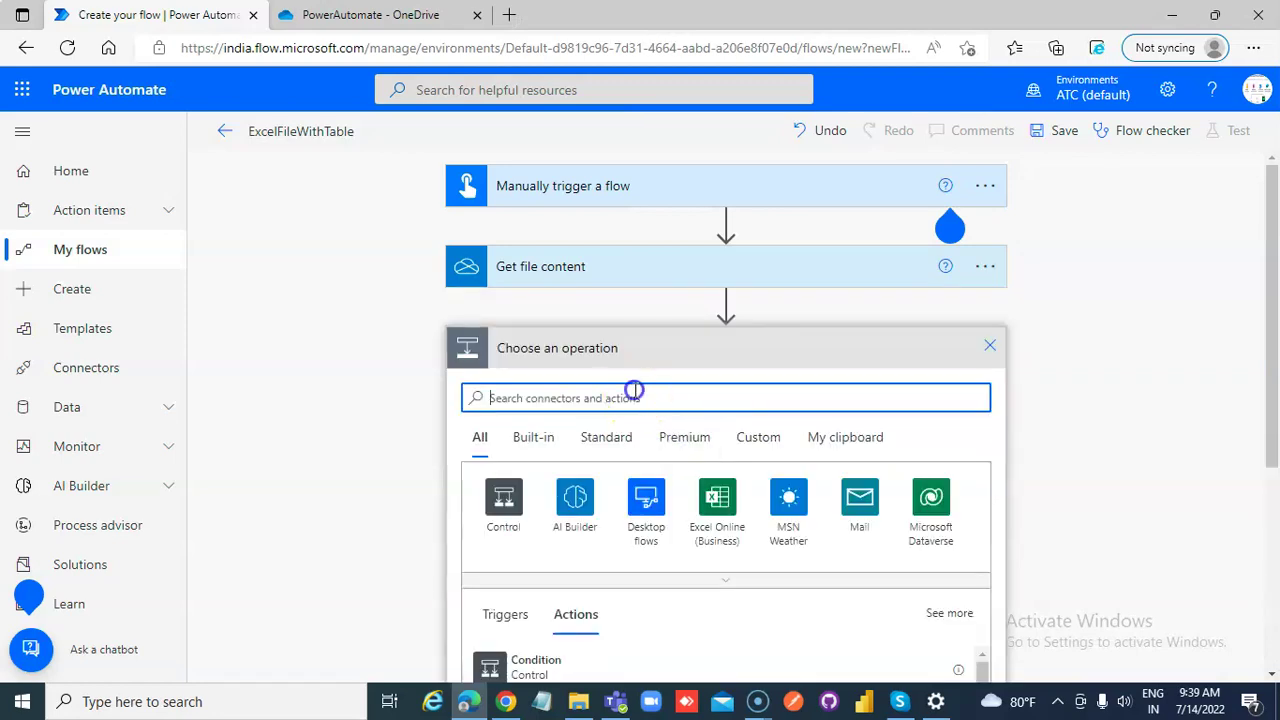
pyautogui.write('create ')
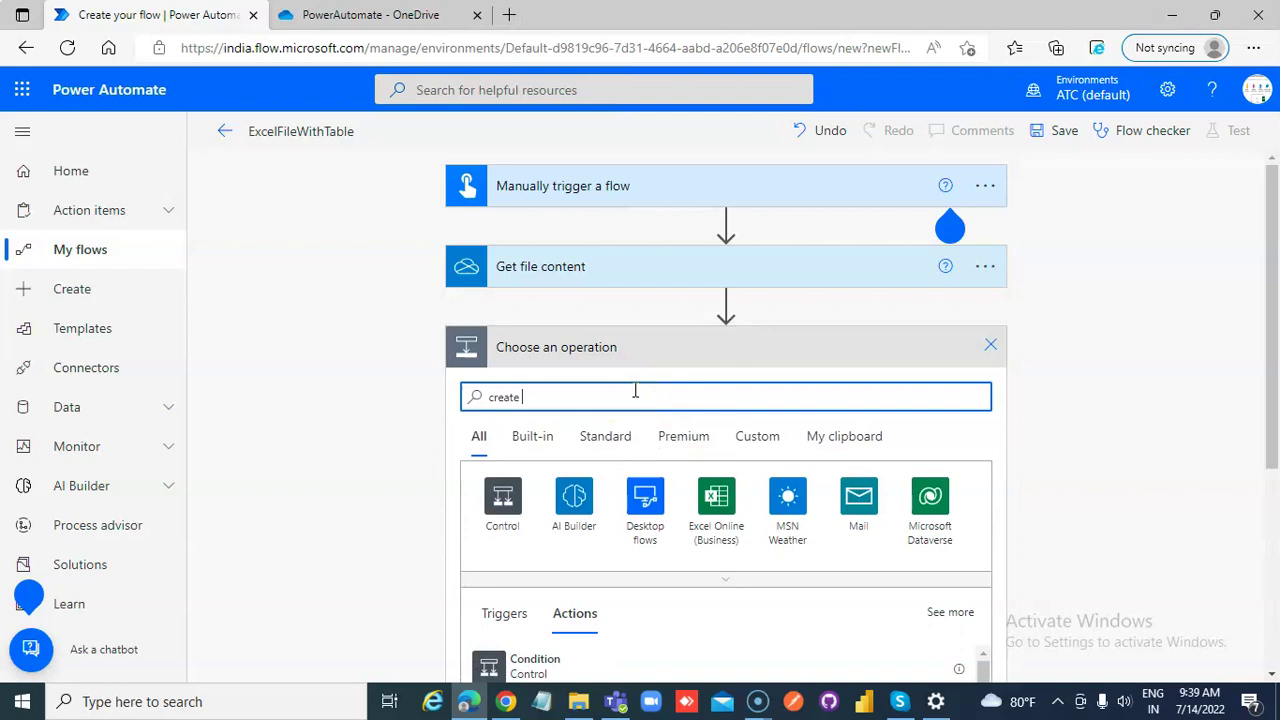
pyautogui.write('file')
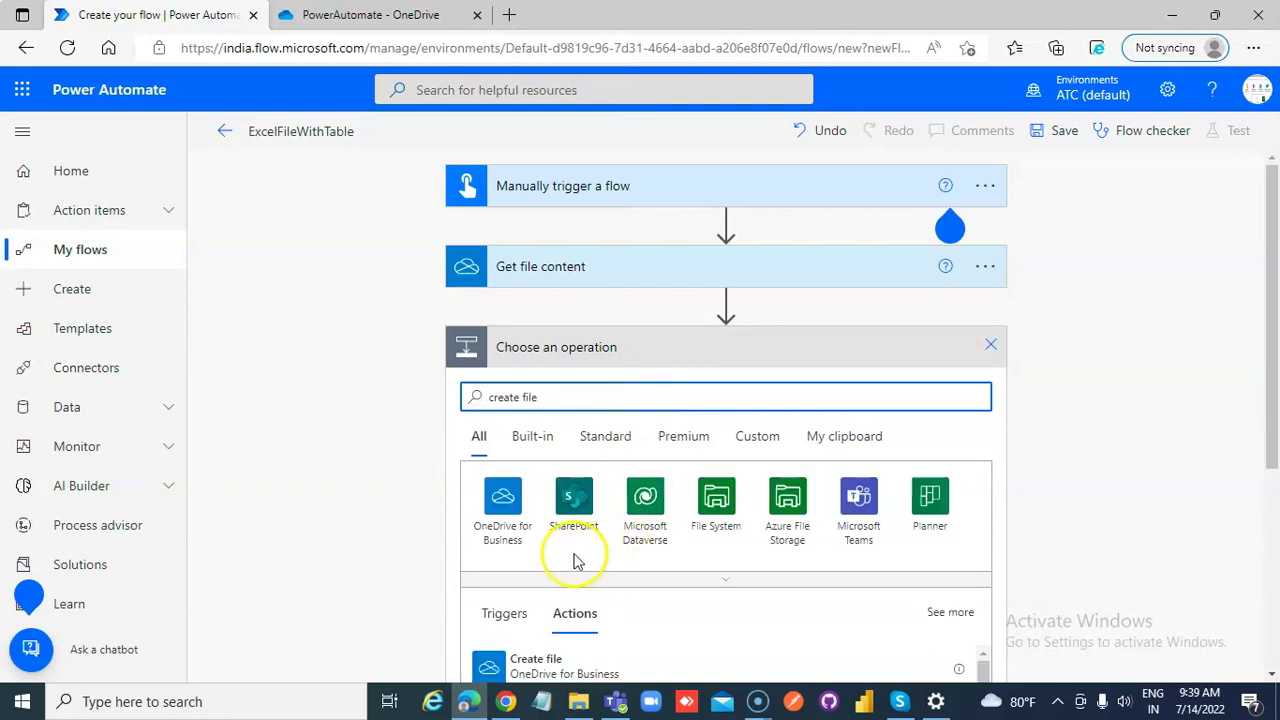
pyautogui.click(527, 660)
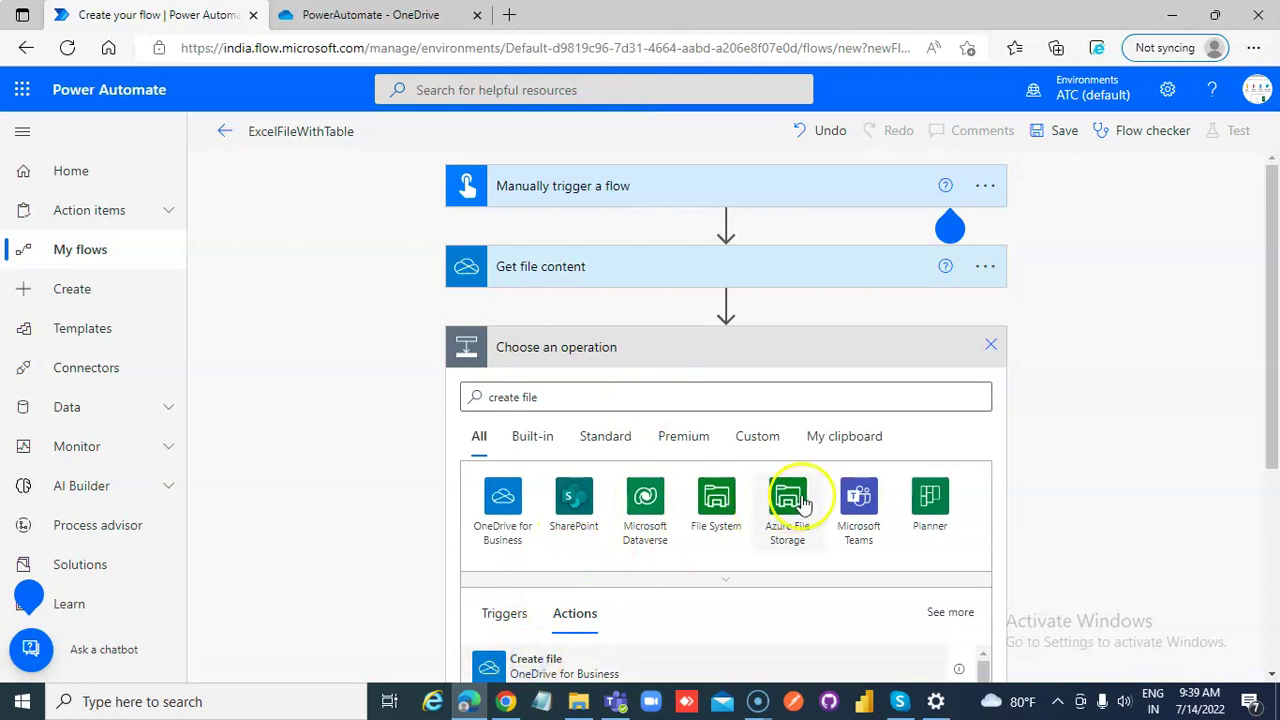
pyautogui.click(976, 390)
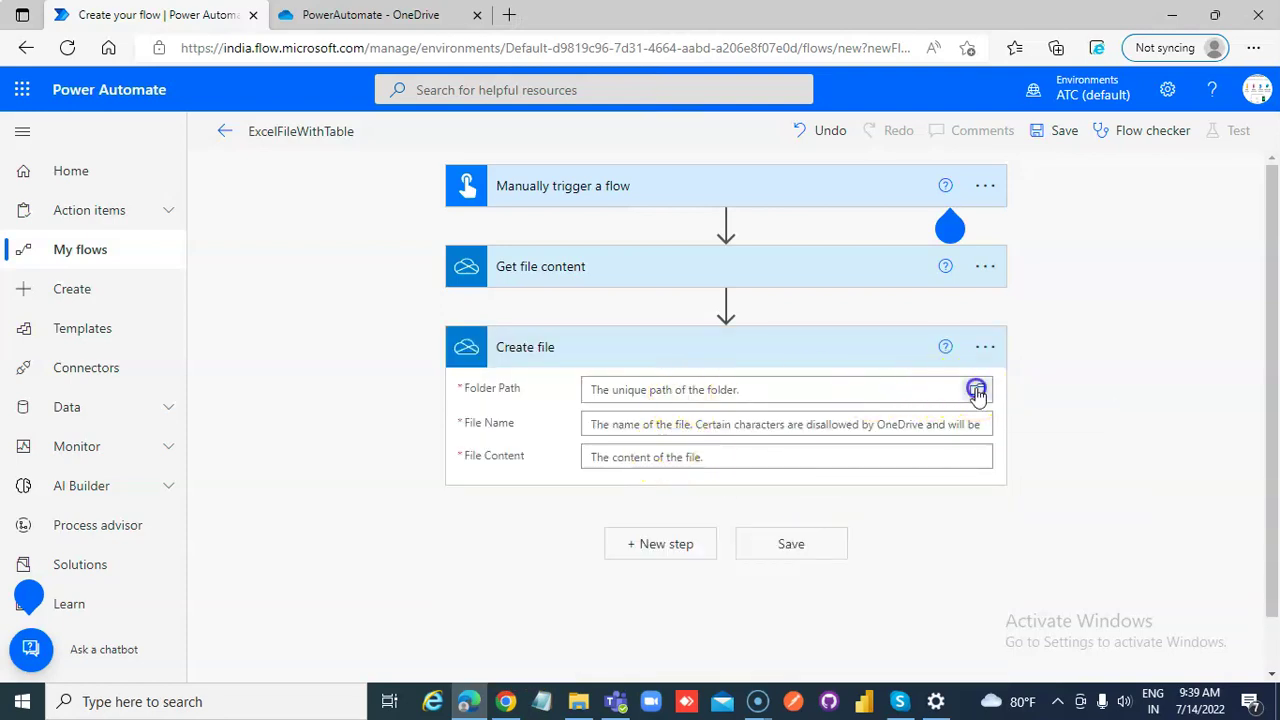
pyautogui.click(956, 438)
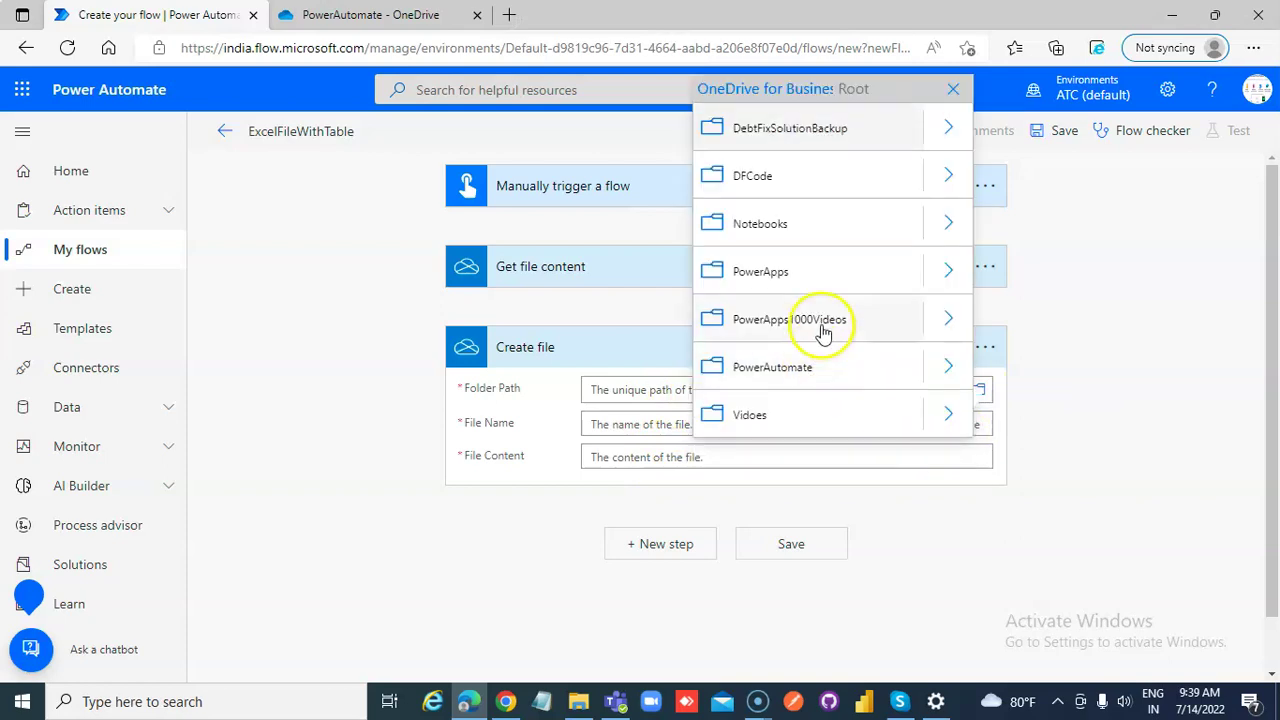
pyautogui.click(806, 370)
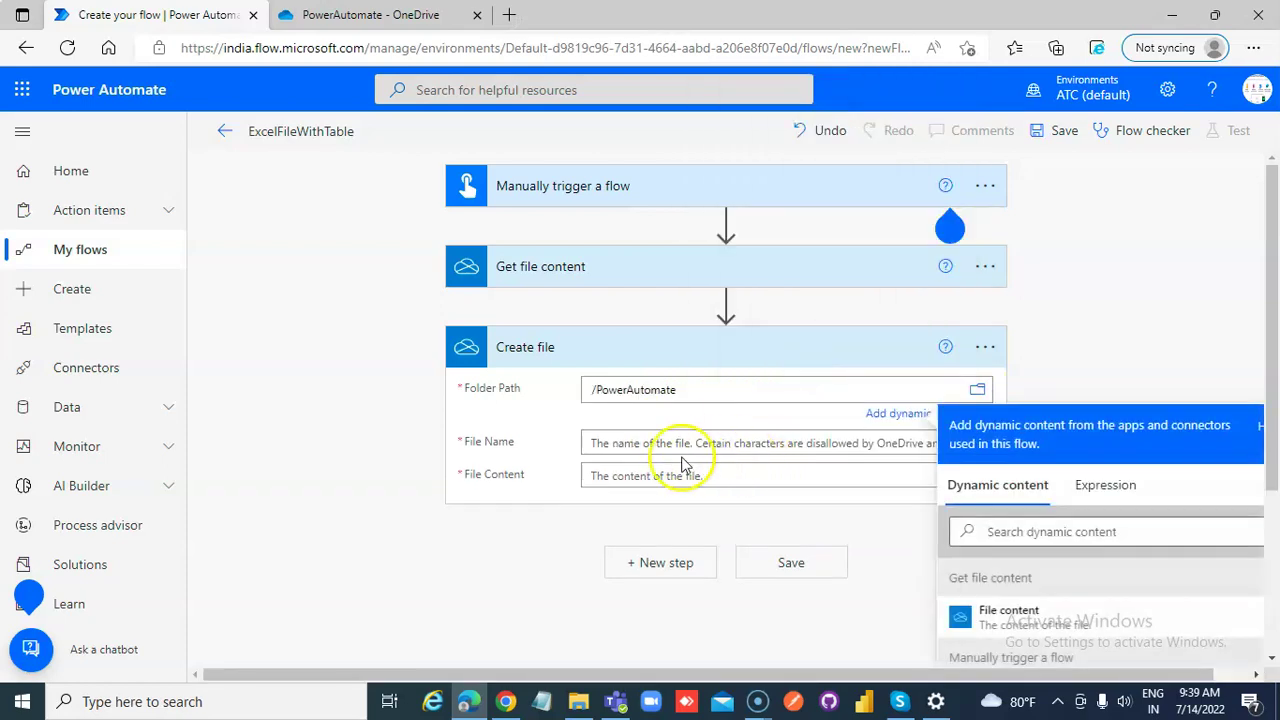
# Step: Set the File Name to the guid() expression followed by .xlsx
pyautogui.click(678, 440)
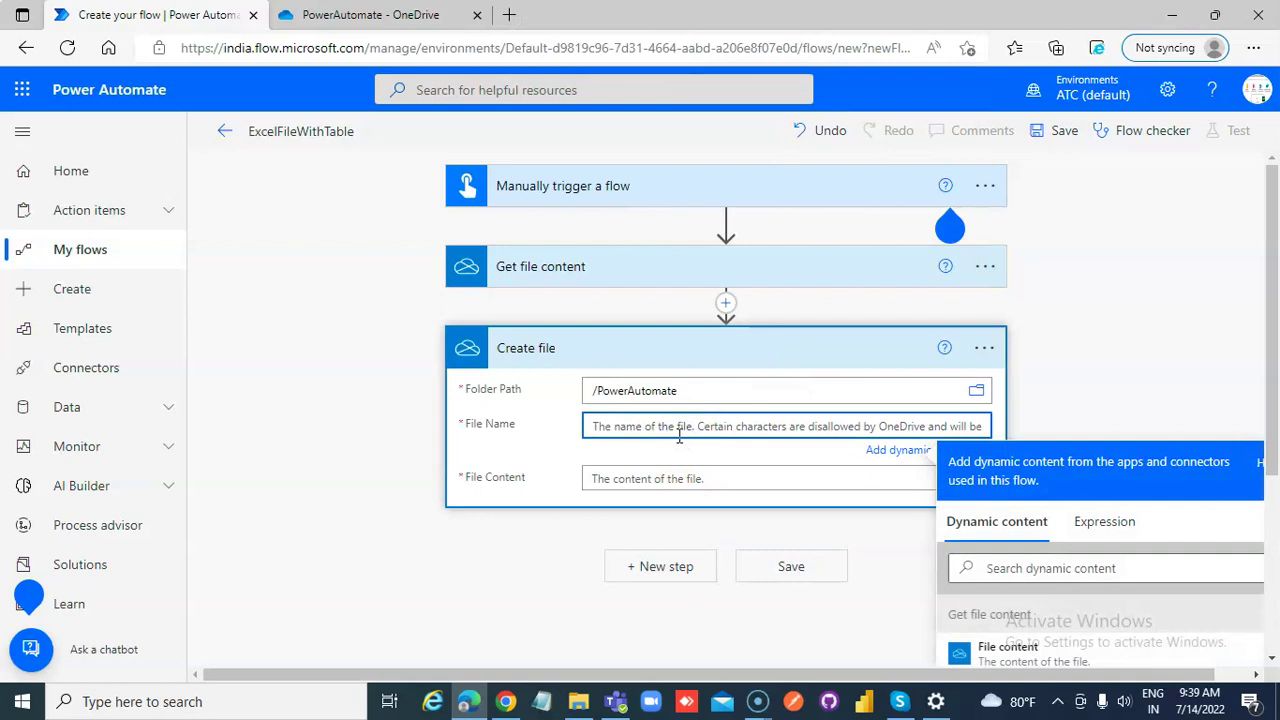
pyautogui.click(1064, 566)
pyautogui.write('g')
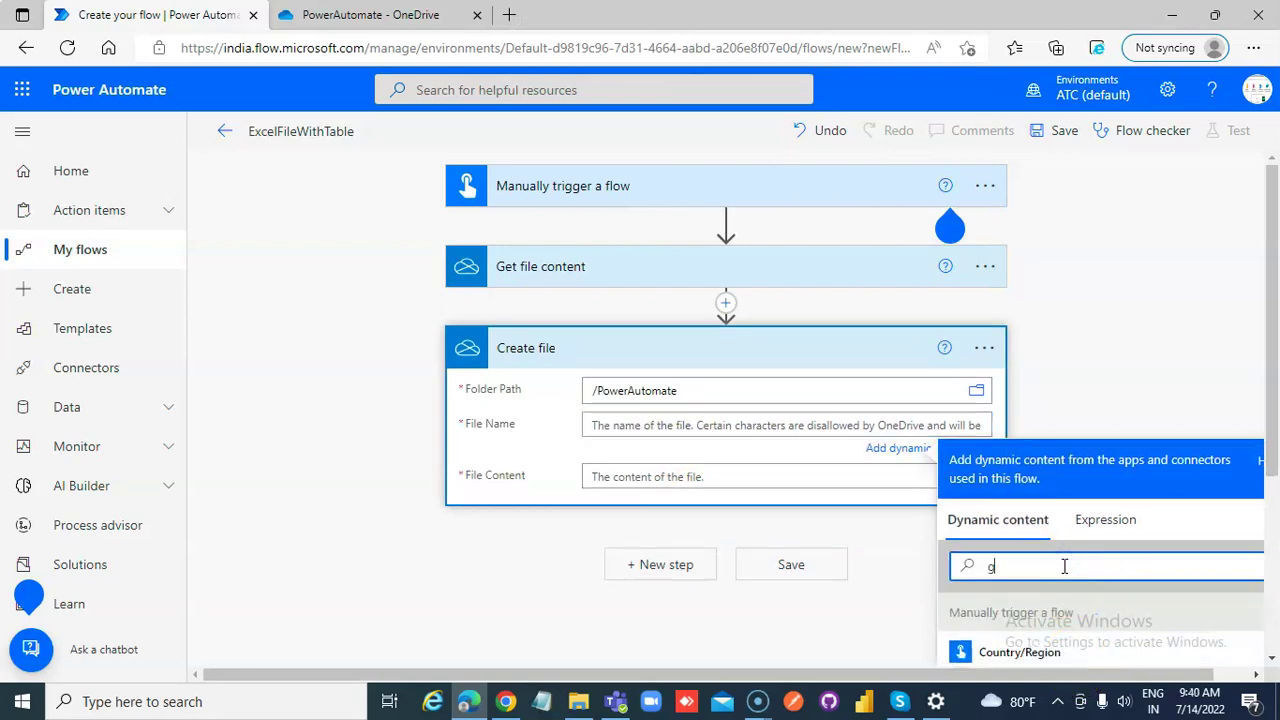
pyautogui.write('uid(')
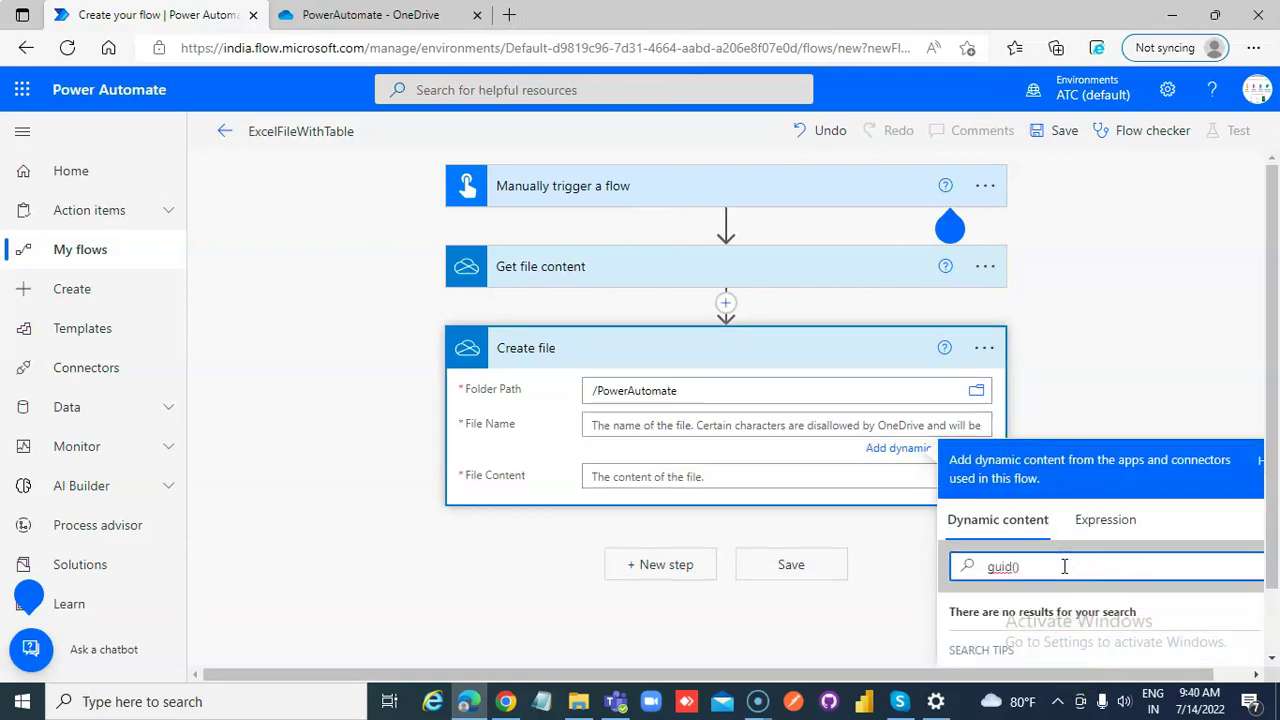
pyautogui.moveTo(1060, 566); pyautogui.dragTo(883, 546)
pyautogui.hotkey('ctrl', 'c')
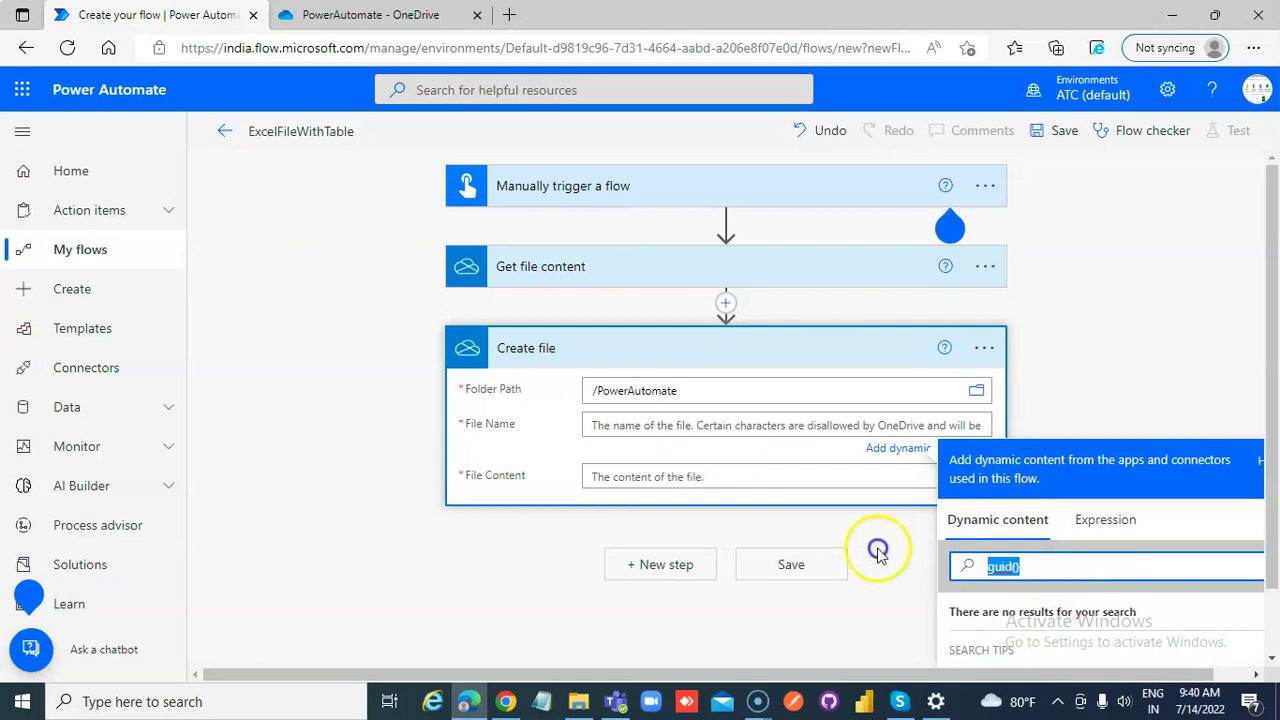
pyautogui.press('BackSpace')
pyautogui.click(1108, 533)
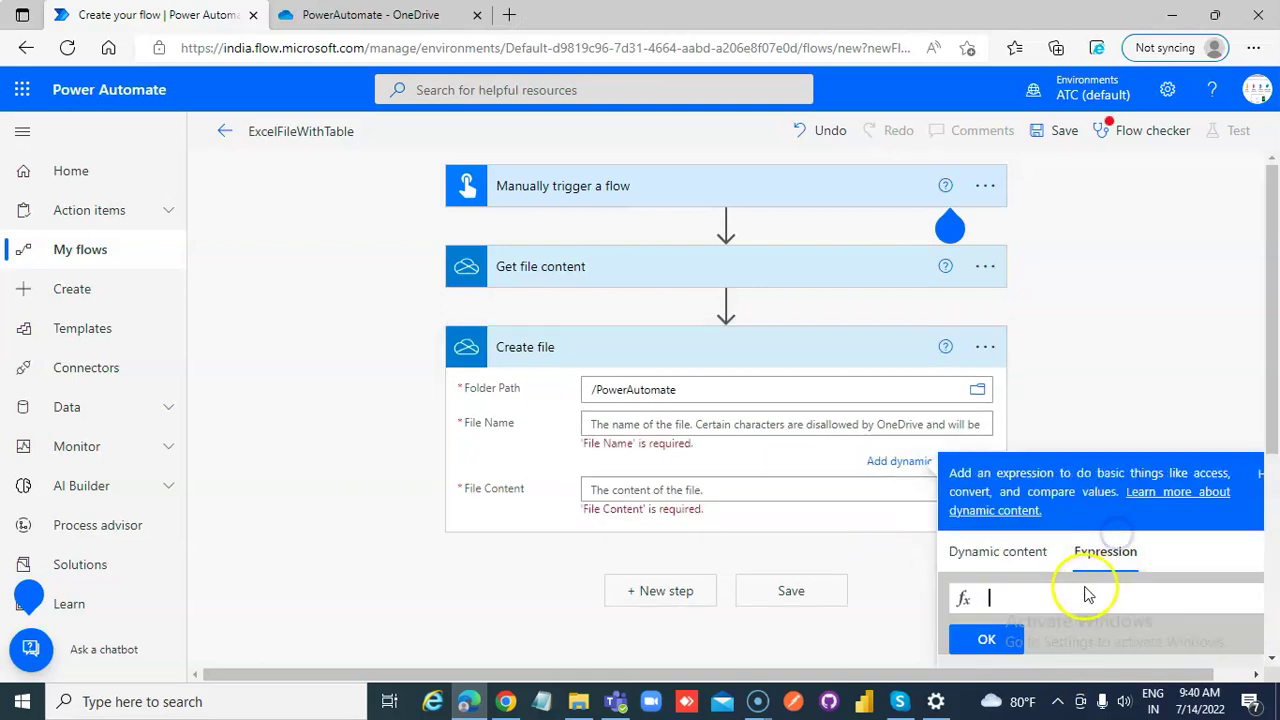
pyautogui.hotkey('ctrl', 'v')
pyautogui.click(990, 639)
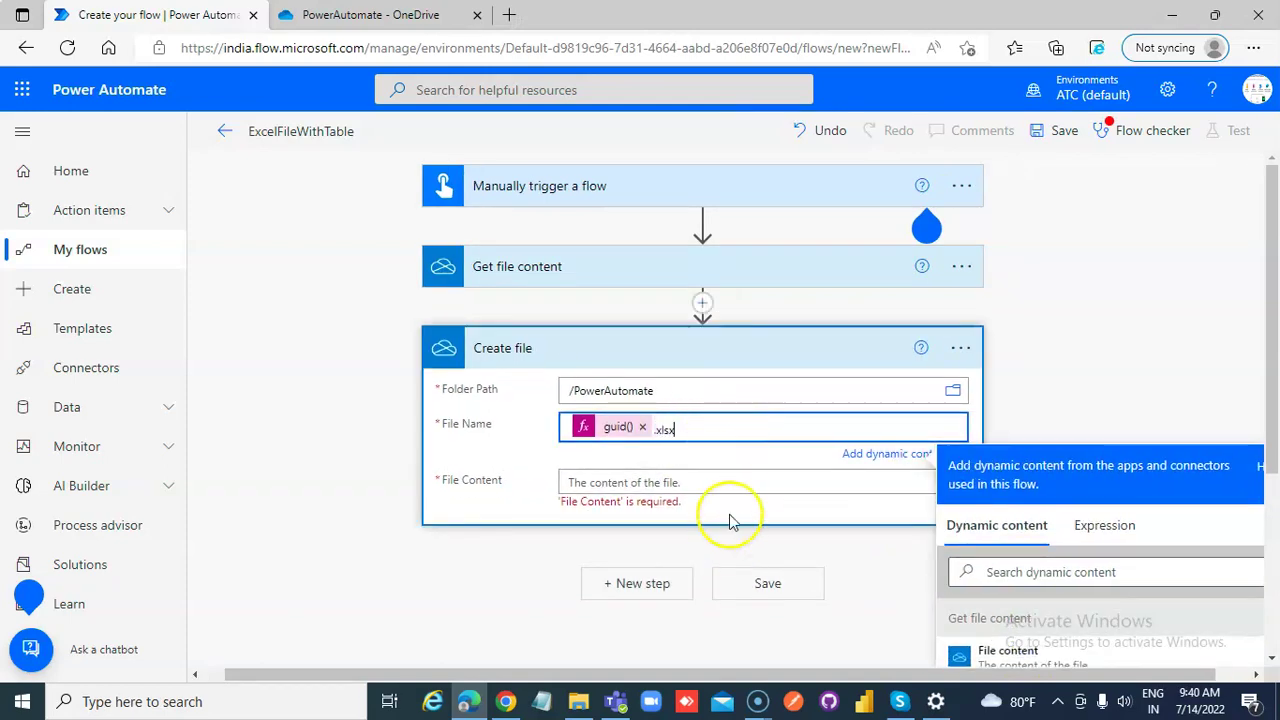
# Step: Use the template's File content dynamic value as the new file's content
pyautogui.click(757, 483)
pyautogui.scroll(-3, 790, 510)
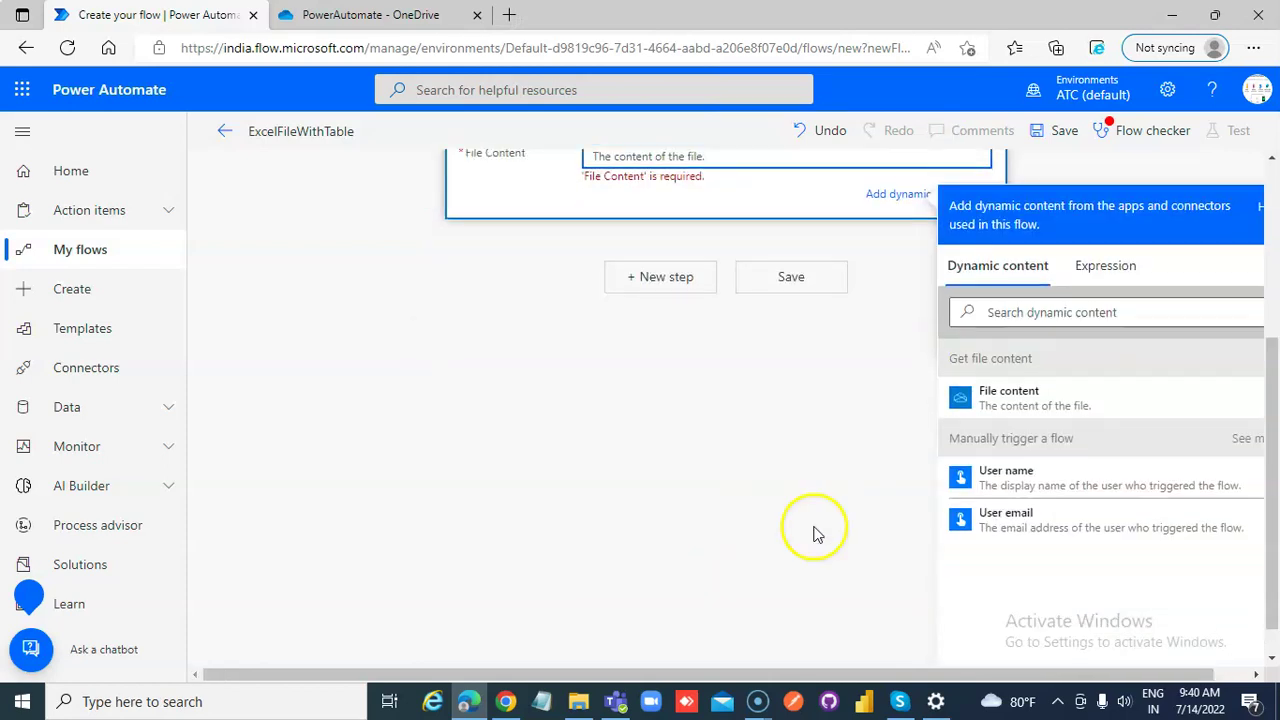
pyautogui.click(1050, 398)
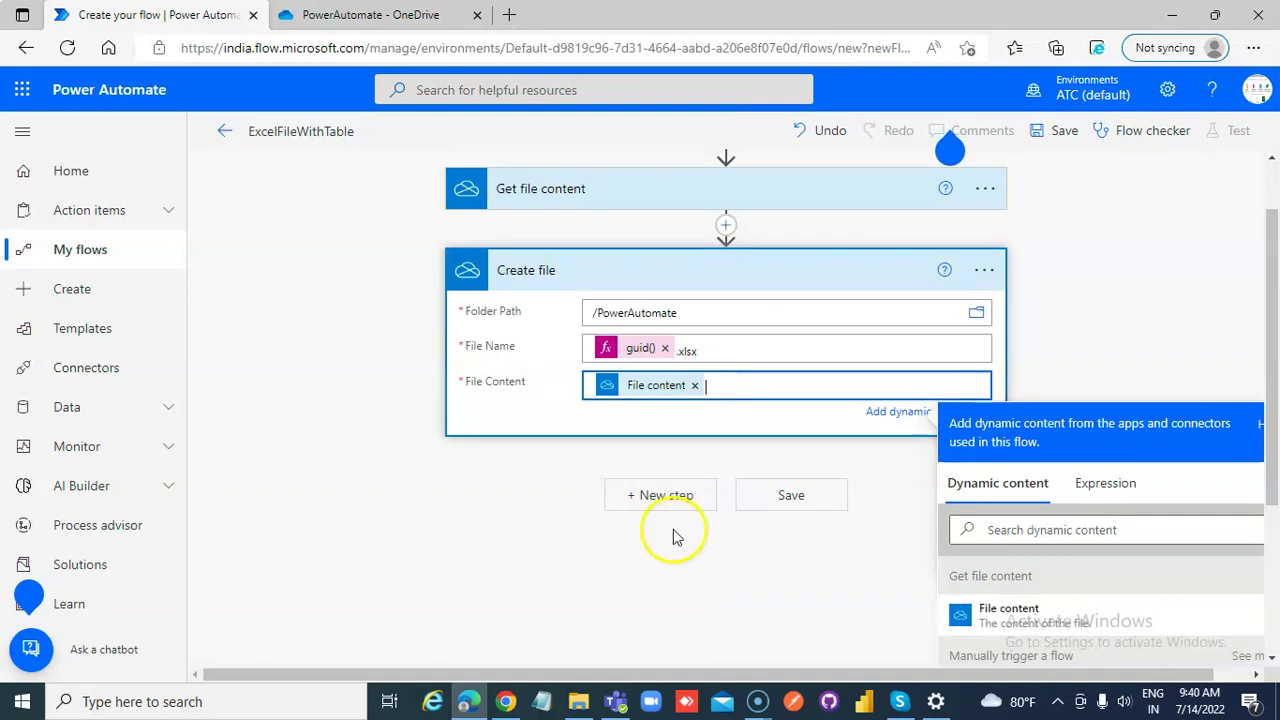
pyautogui.click(671, 496)
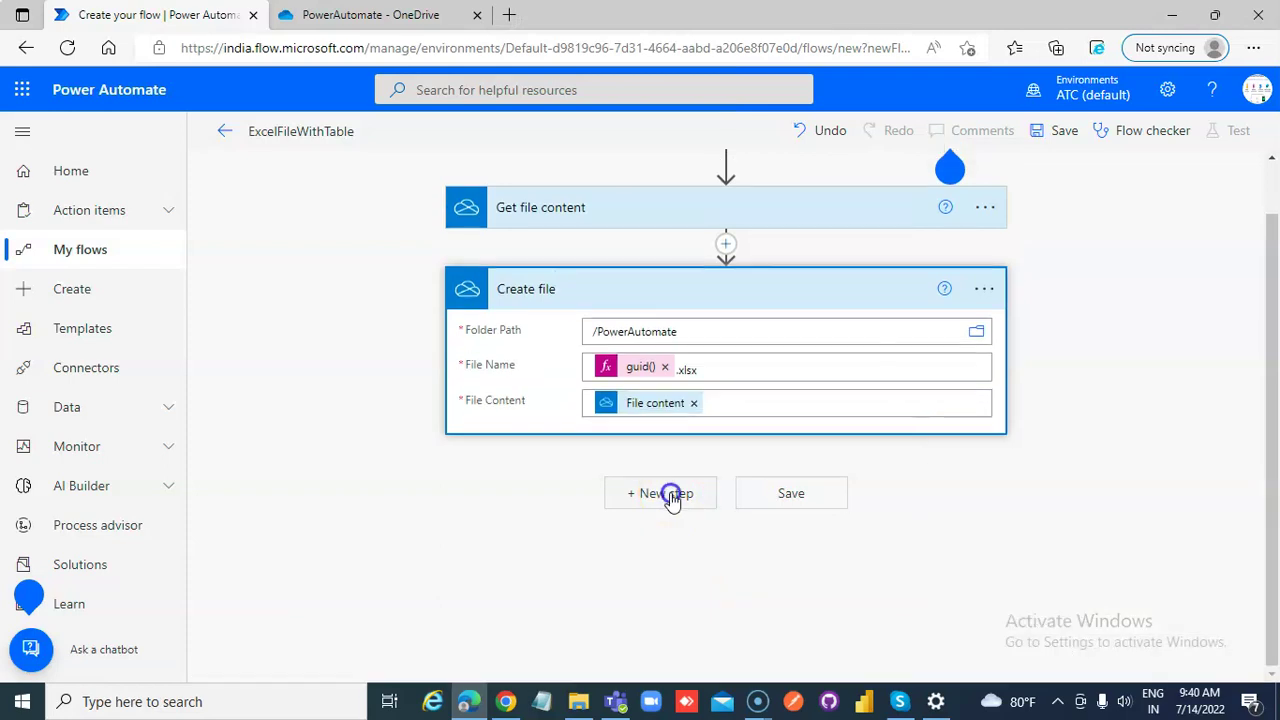
# Step: Add an Excel Online Create table action on OneDrive for Business, document library OneDrive
pyautogui.click(652, 422)
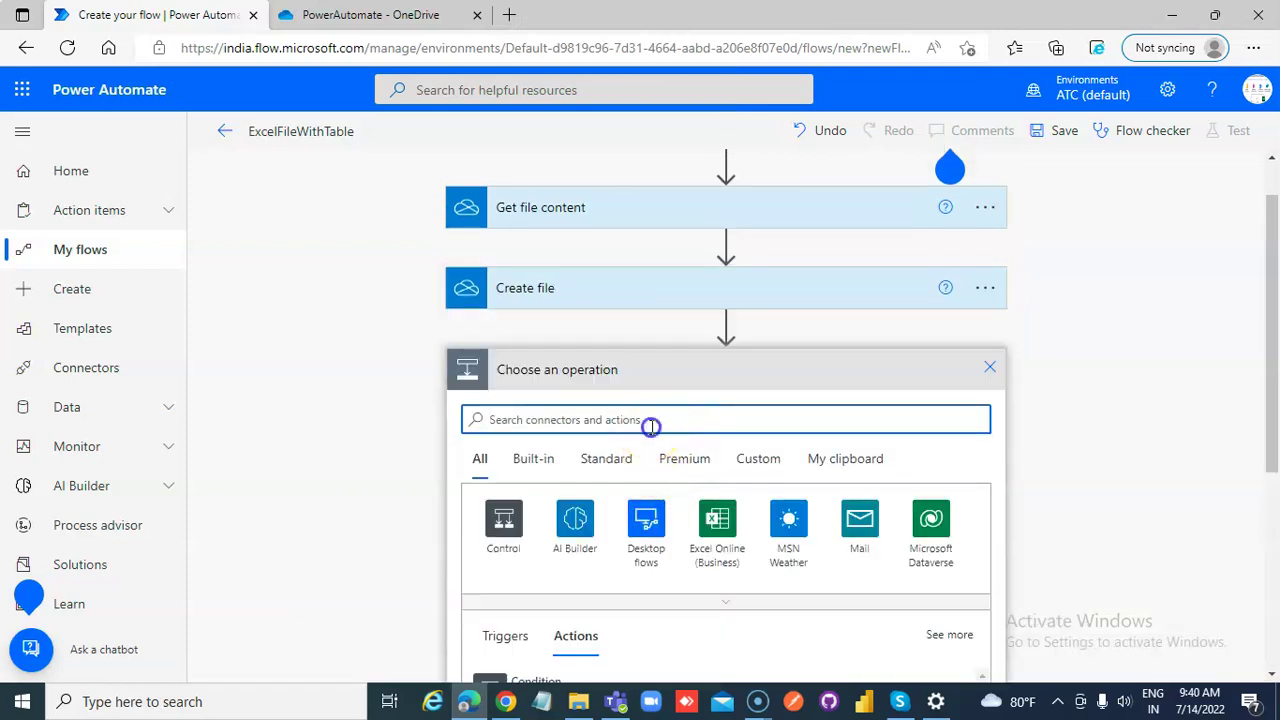
pyautogui.write('crea')
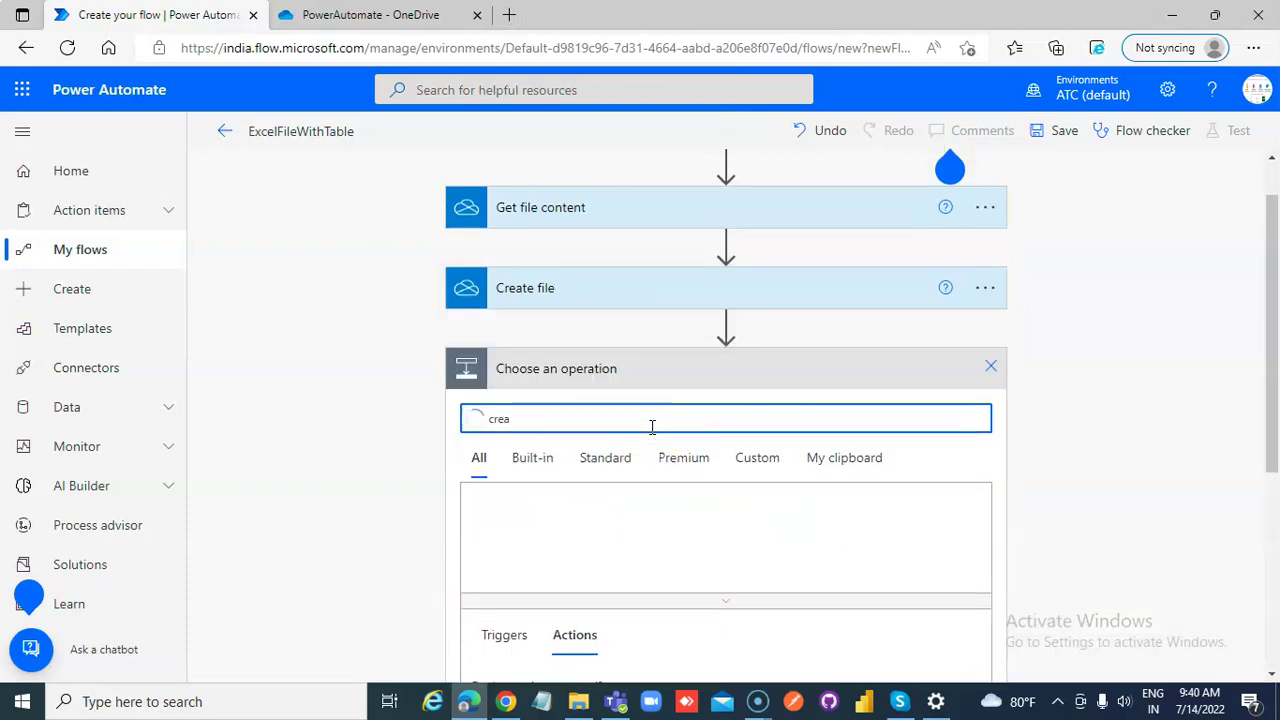
pyautogui.write('te table')
pyautogui.scroll(-2, 700, 500)
pyautogui.click(558, 543)
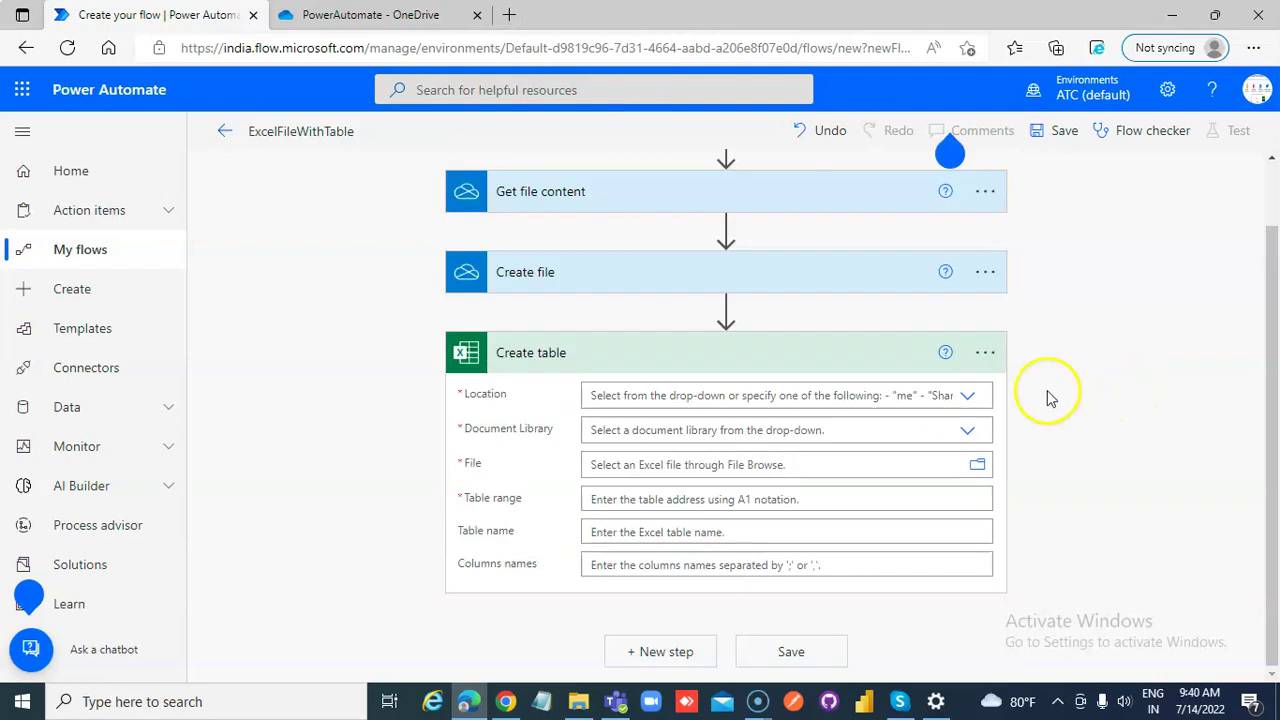
pyautogui.click(968, 397)
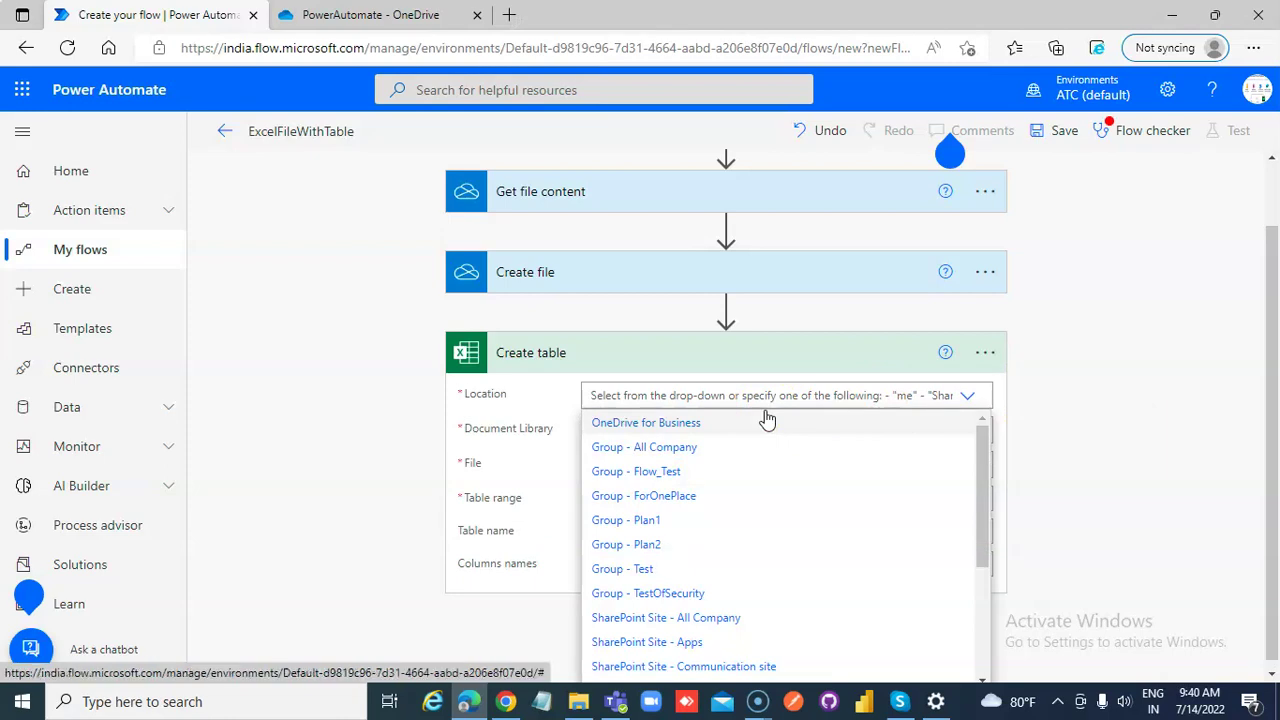
pyautogui.click(765, 416)
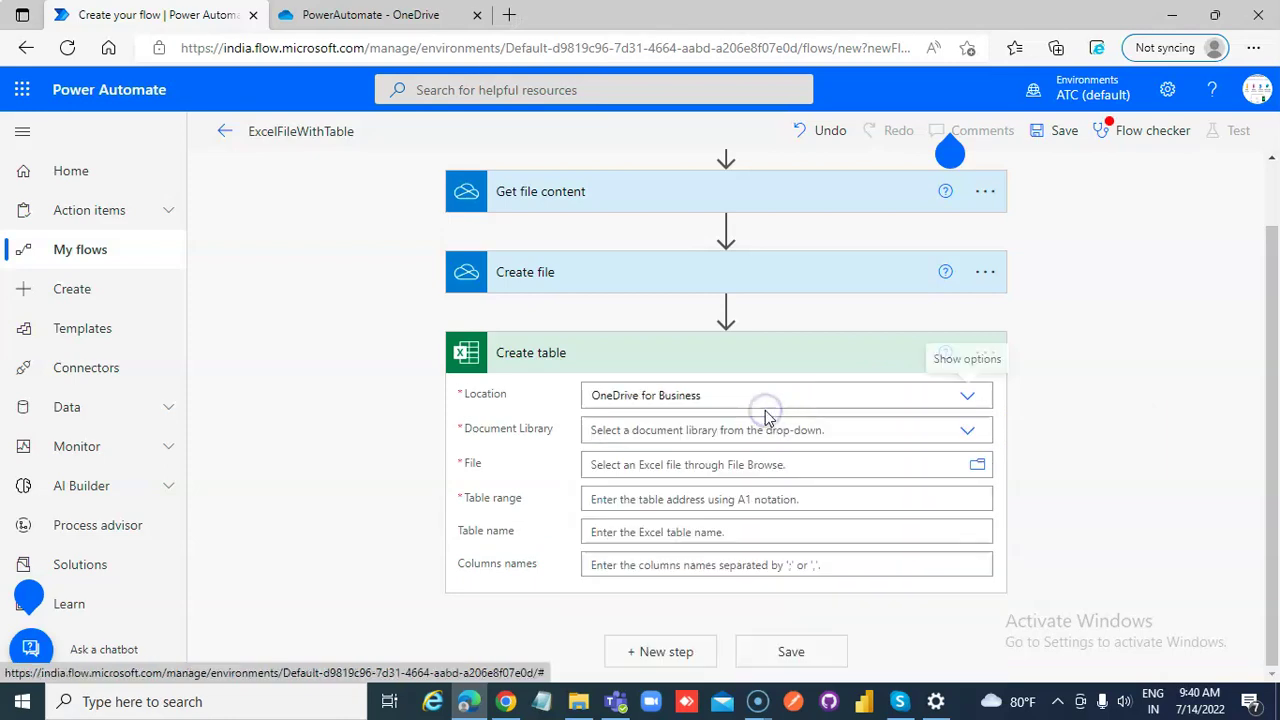
pyautogui.click(967, 432)
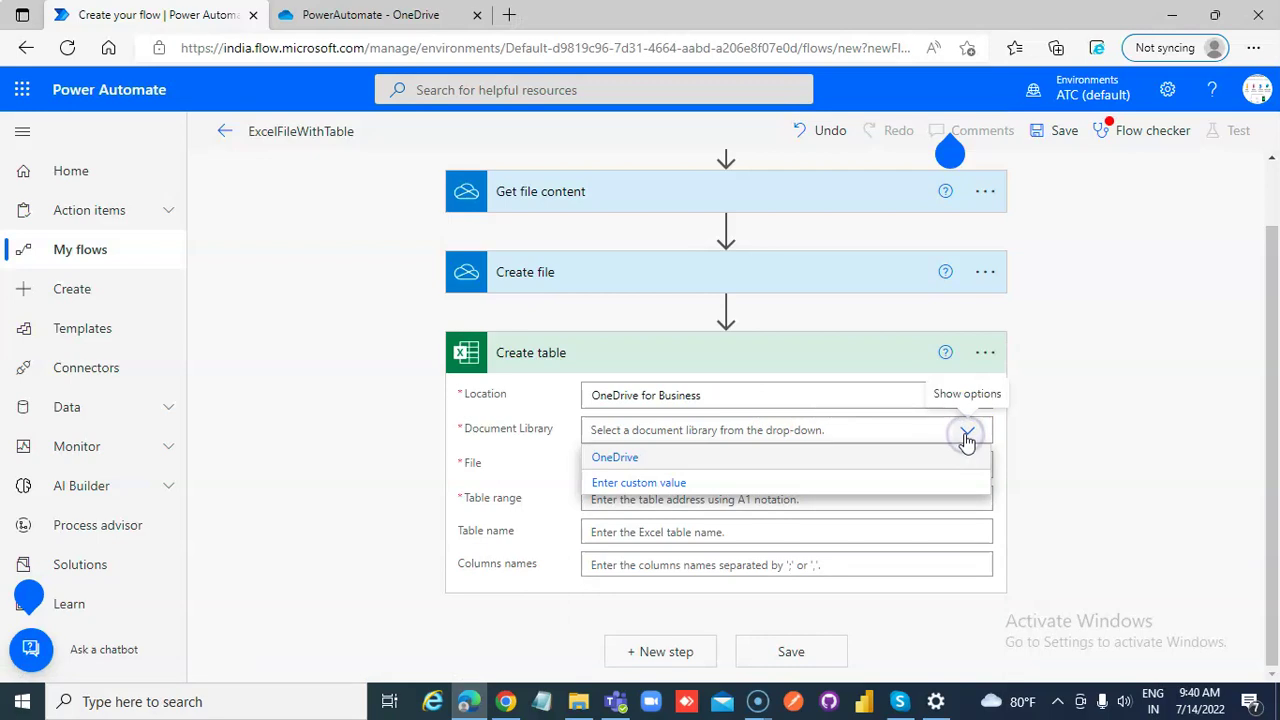
pyautogui.click(680, 460)
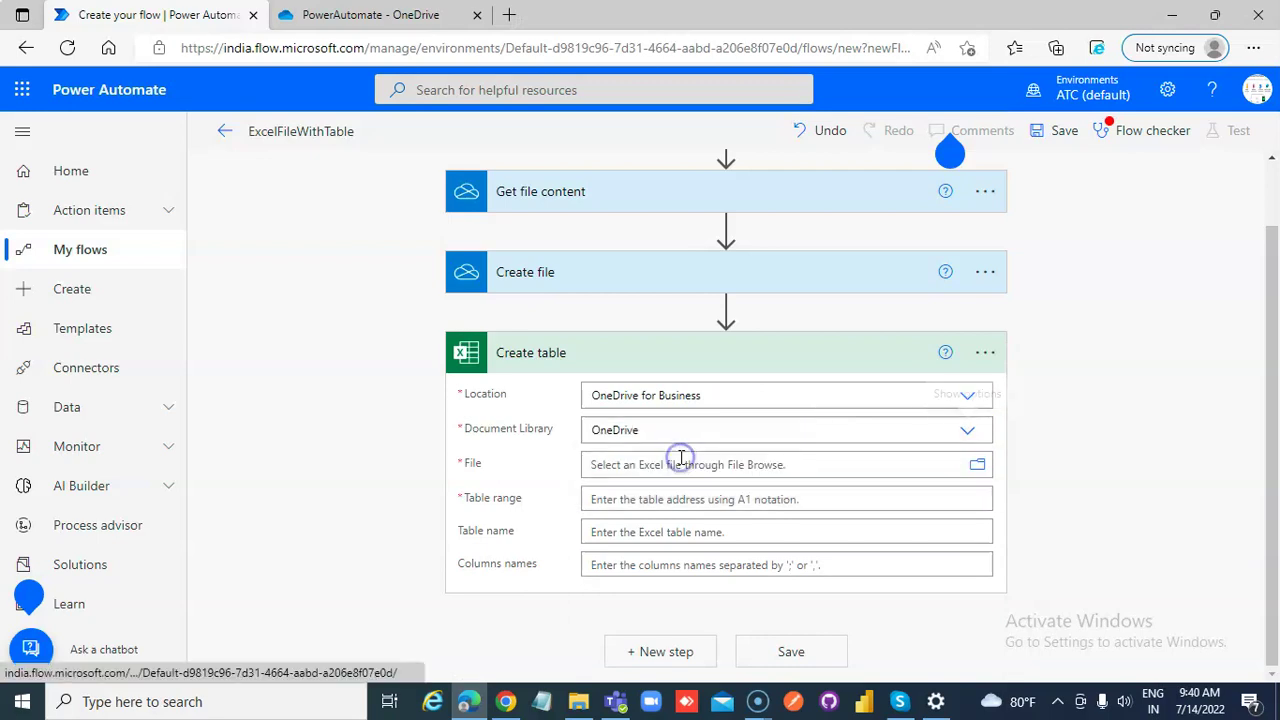
# Step: Set the Create table File to the created file's Id dynamic value
pyautogui.click(977, 470)
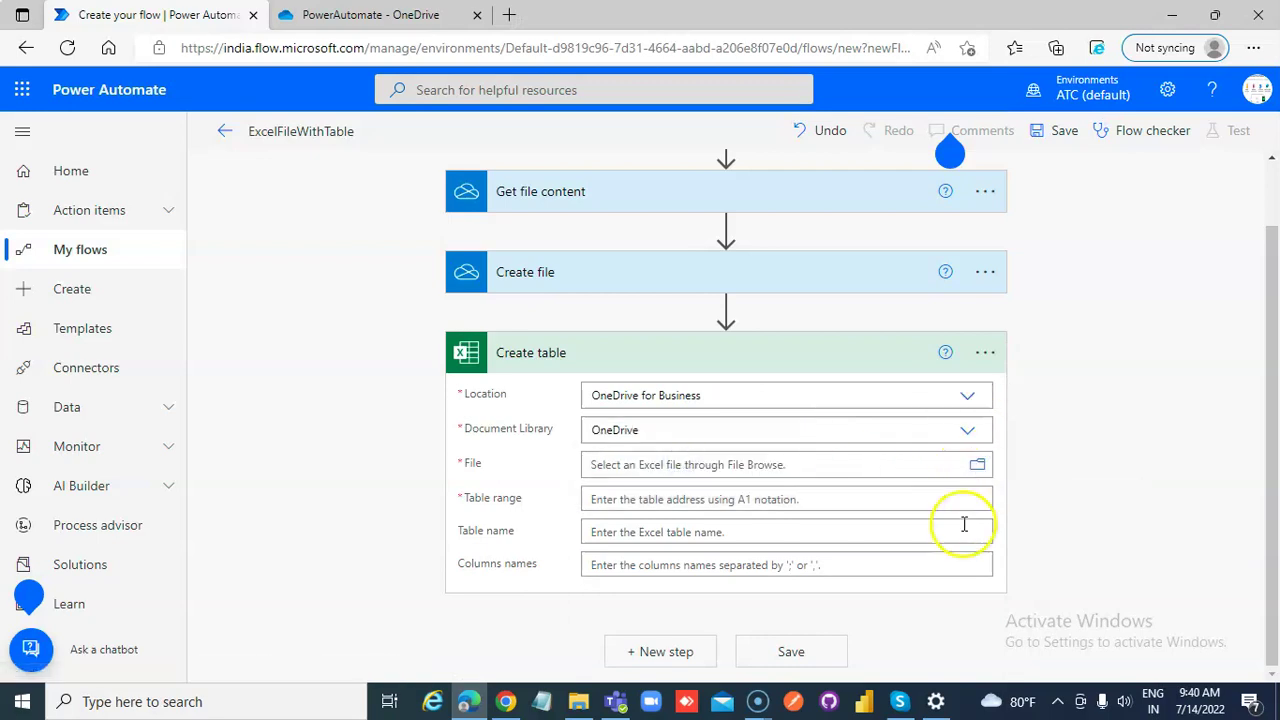
pyautogui.click(622, 461)
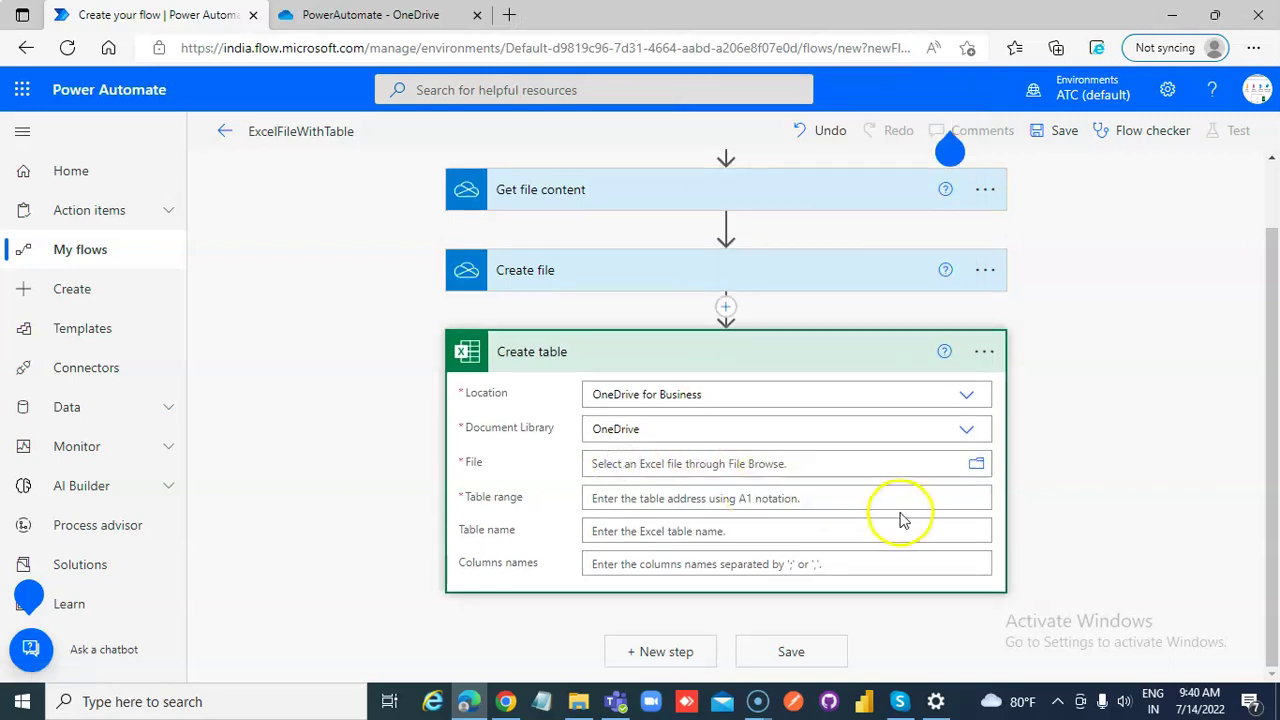
pyautogui.click(622, 458)
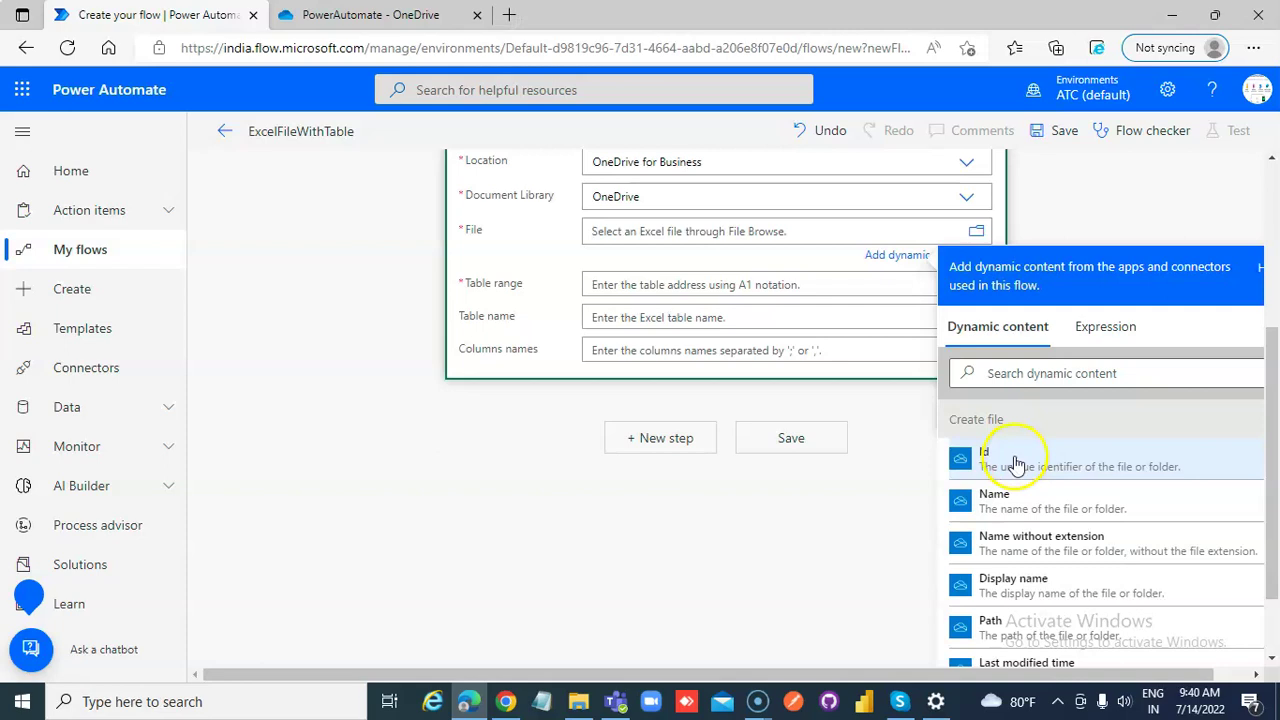
pyautogui.click(1015, 458)
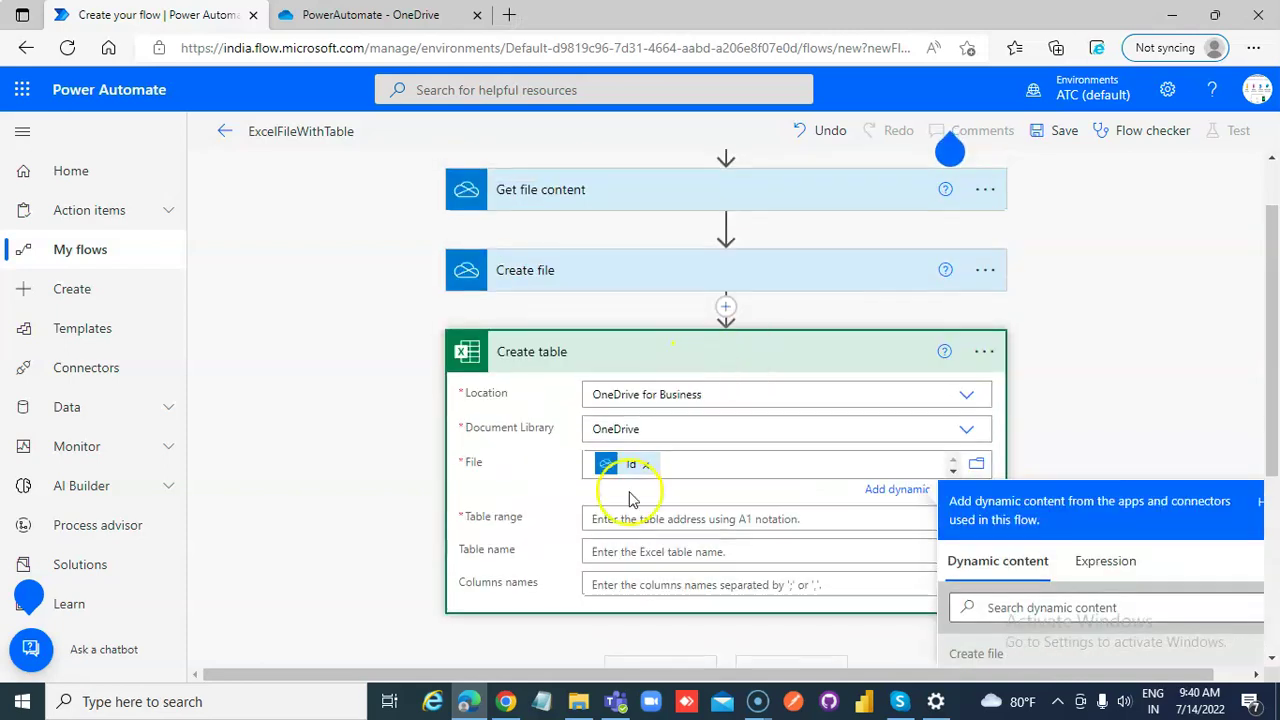
# Step: Enter range $A1:A3, table name tblEmployees, columns ID,FirstName,LastName, and save the flow
pyautogui.click(622, 520)
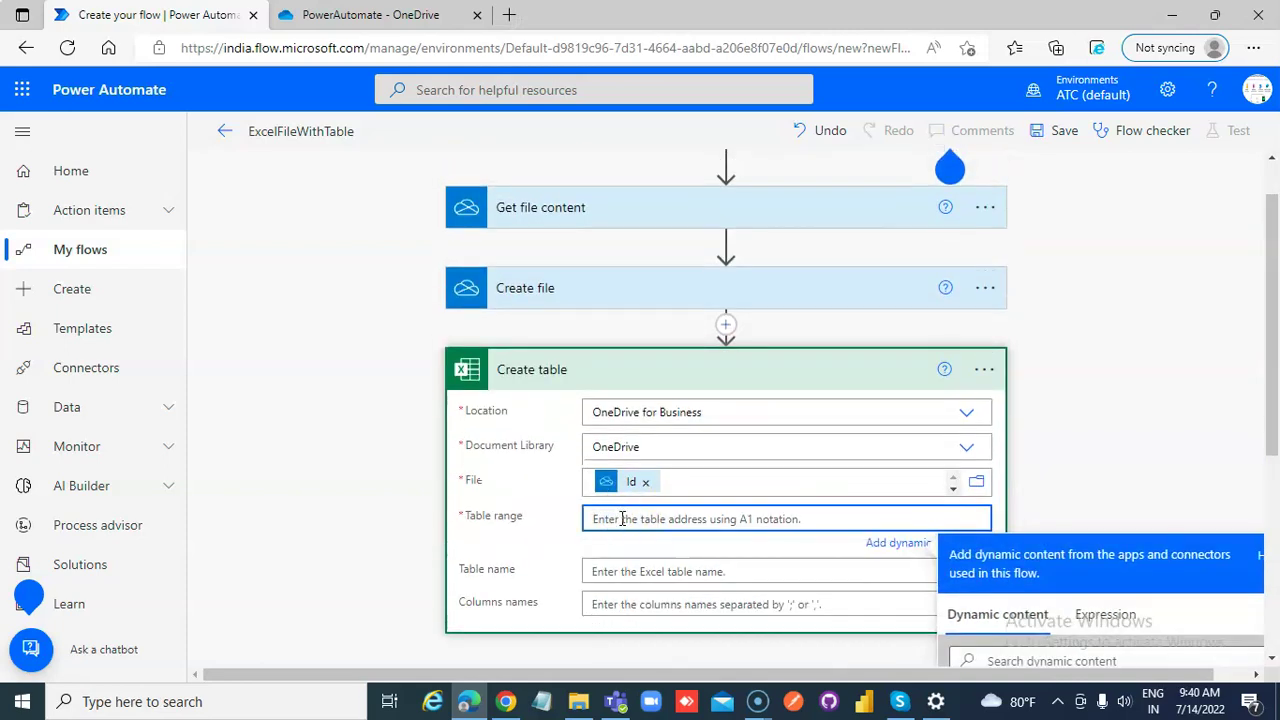
pyautogui.write('$A1:A3')
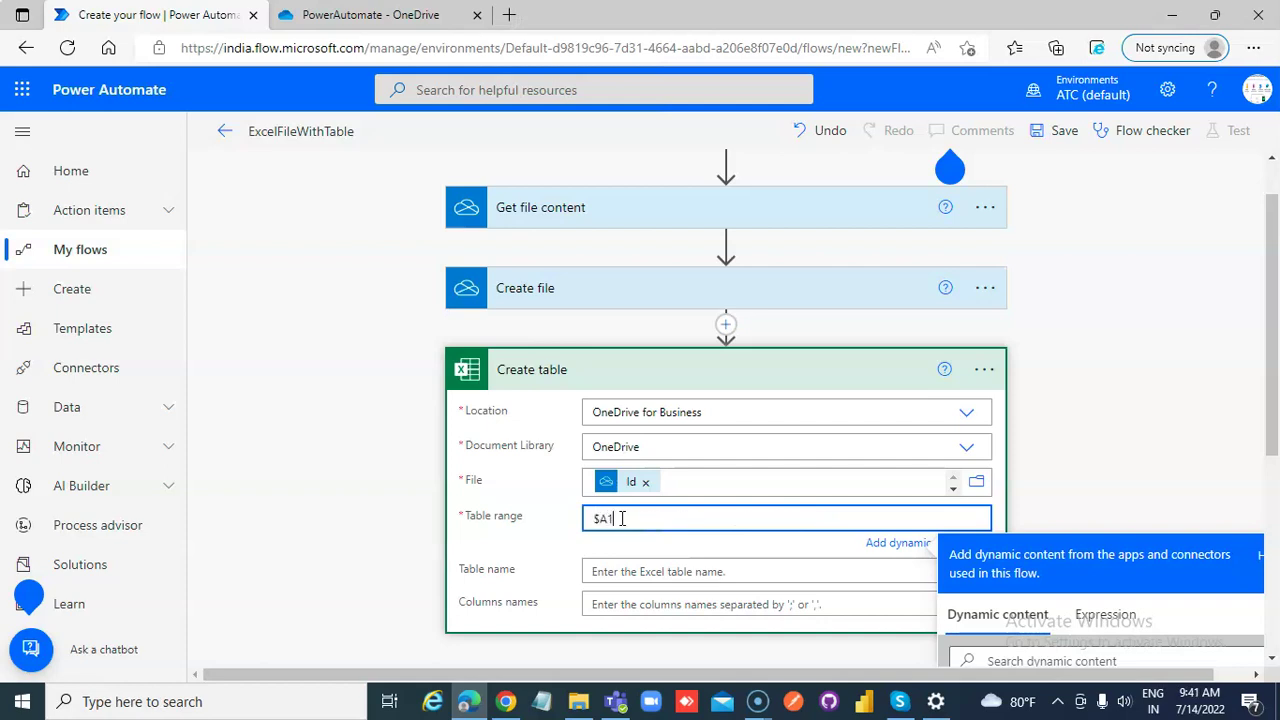
pyautogui.click(653, 571)
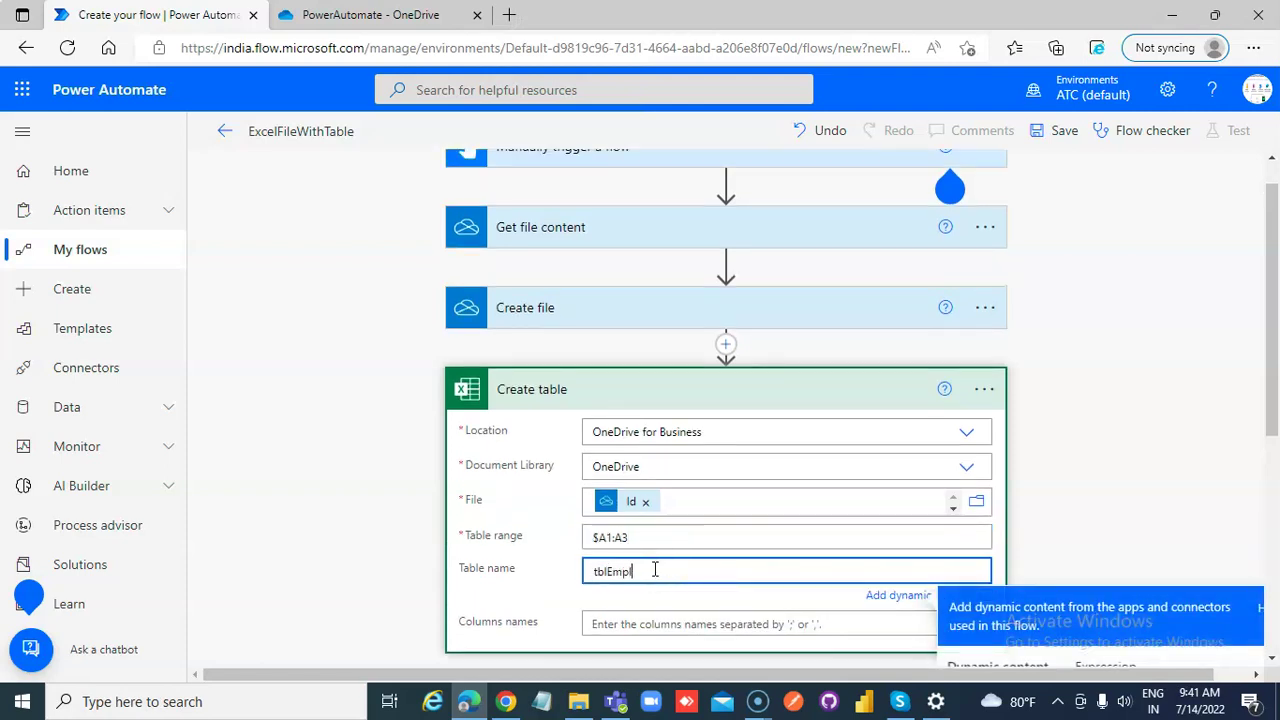
pyautogui.click(624, 622)
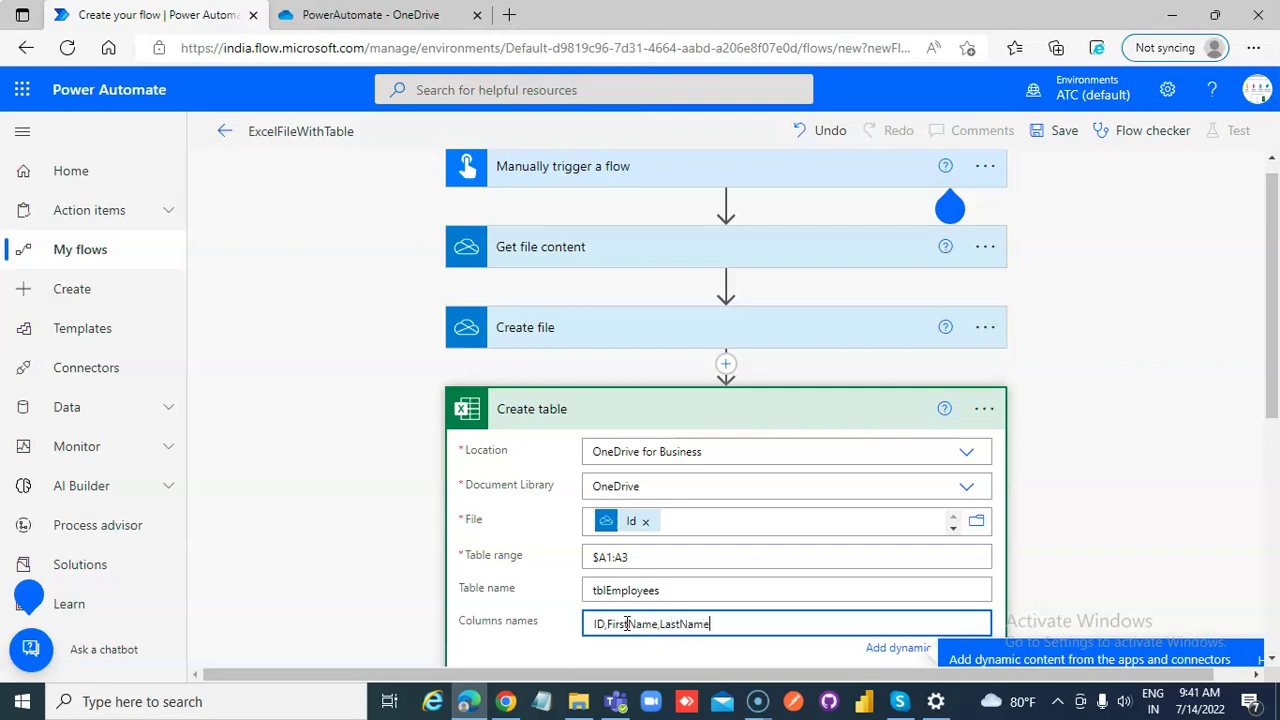
pyautogui.scroll(-1, 1105, 555)
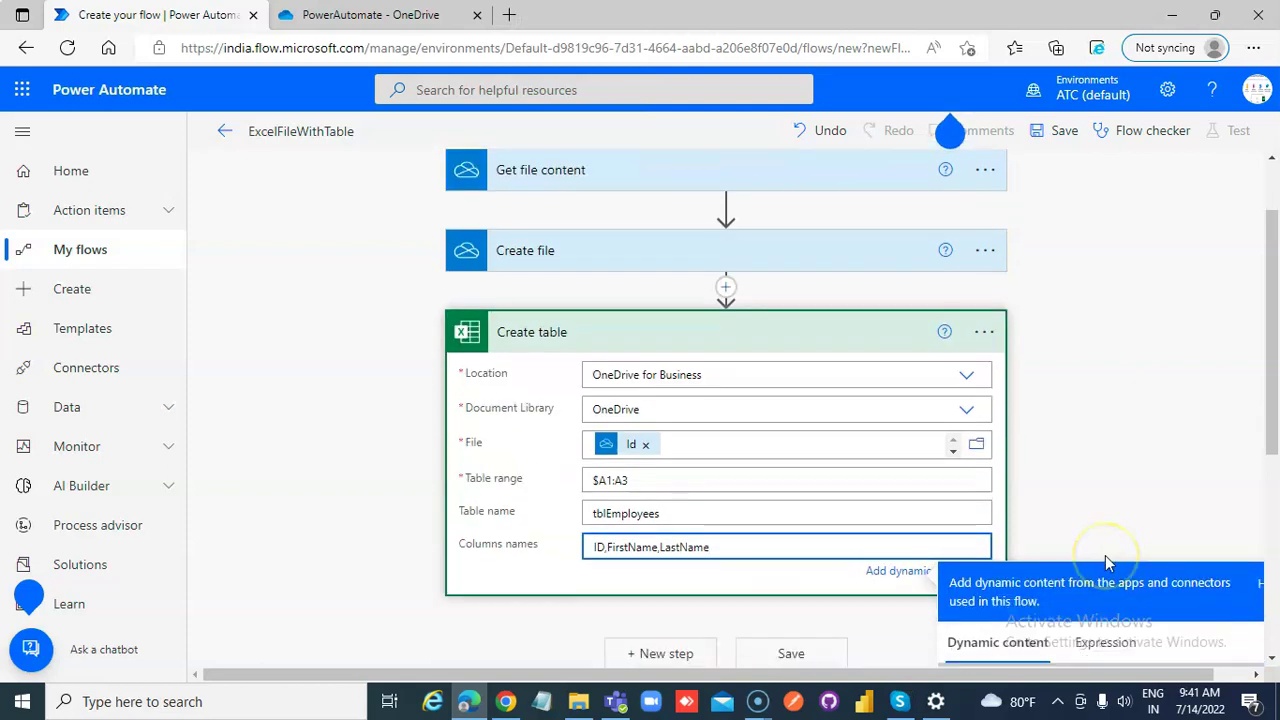
pyautogui.scroll(-1, 1105, 555)
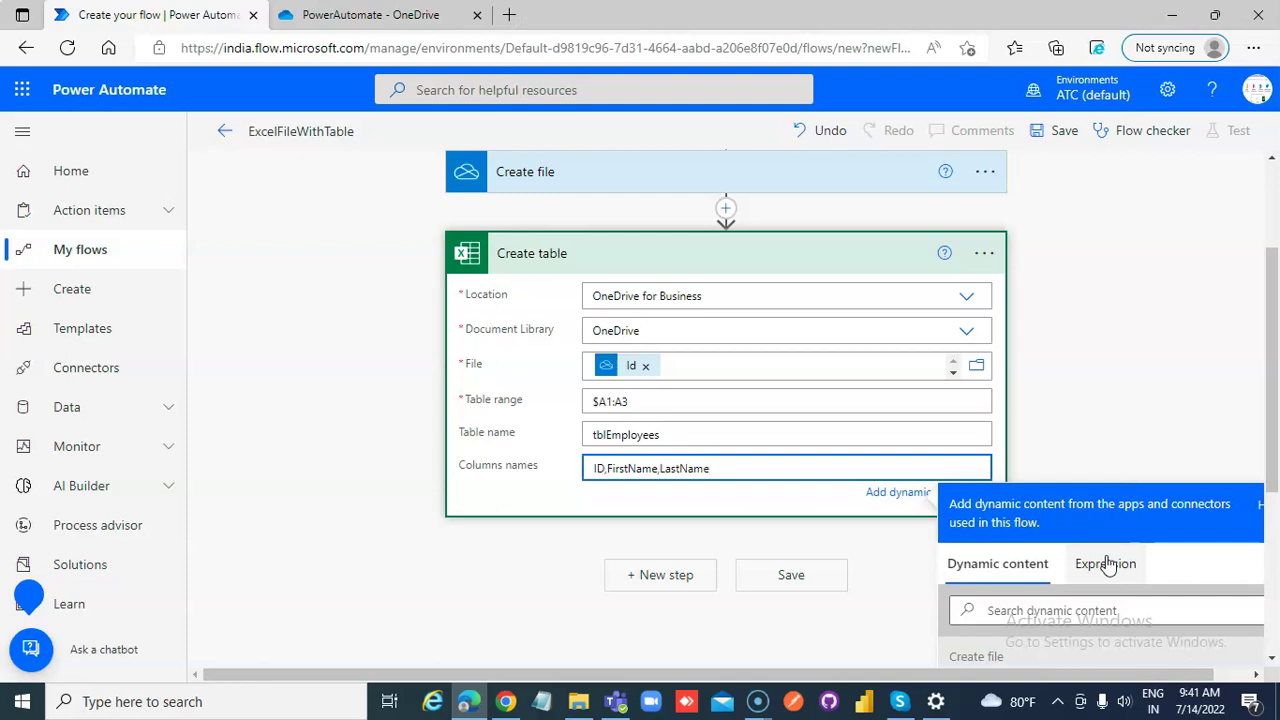
pyautogui.click(1062, 133)
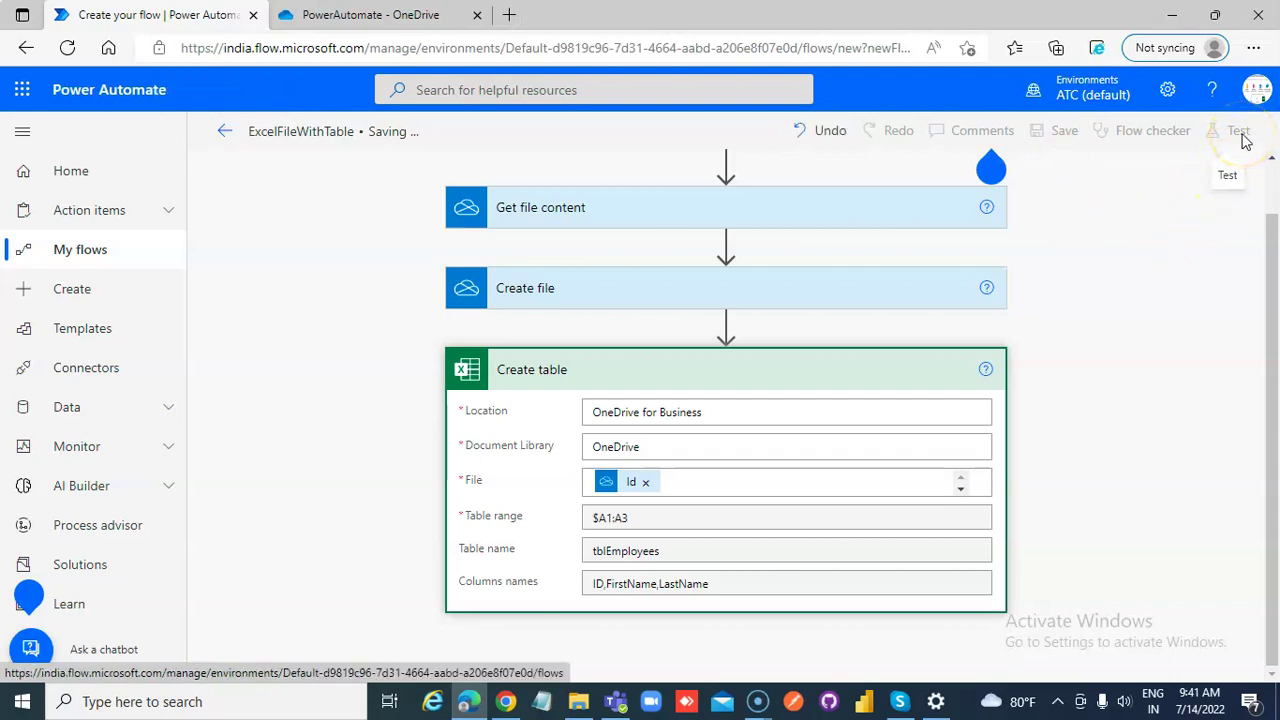
# Step: Run a manual test of the flow and view the successful run result
pyautogui.click(392, 14)
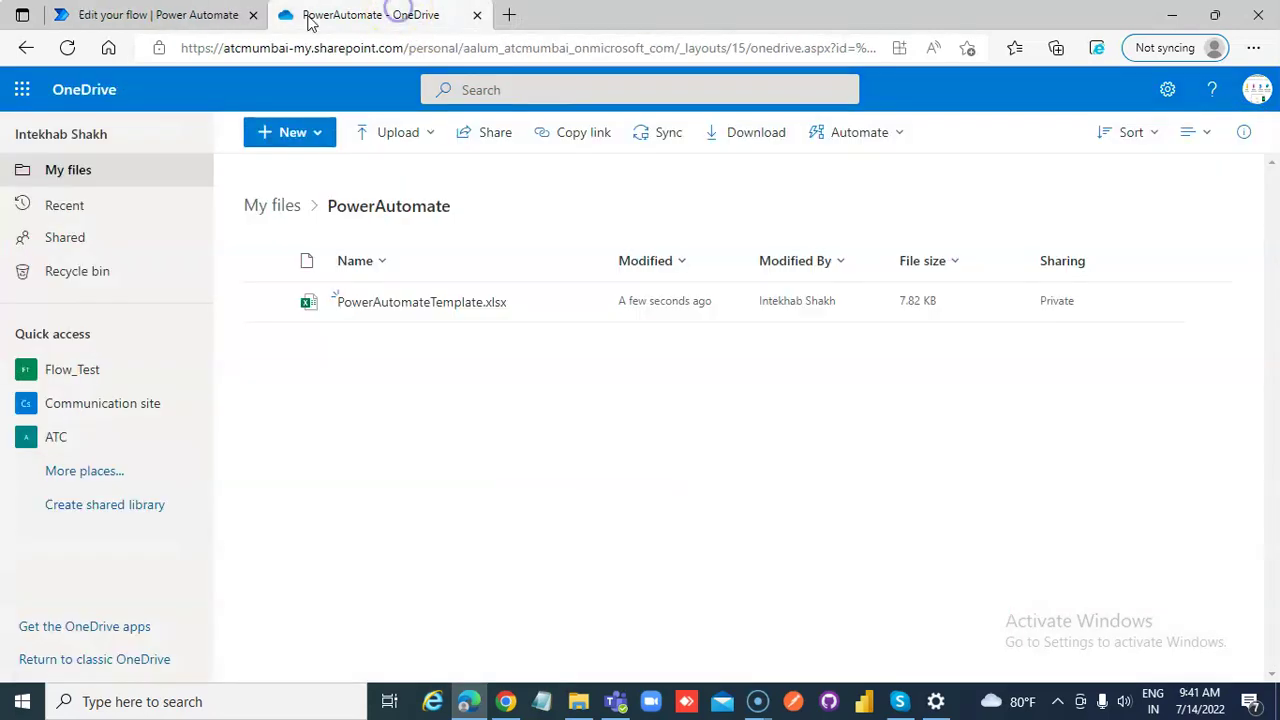
pyautogui.click(172, 14)
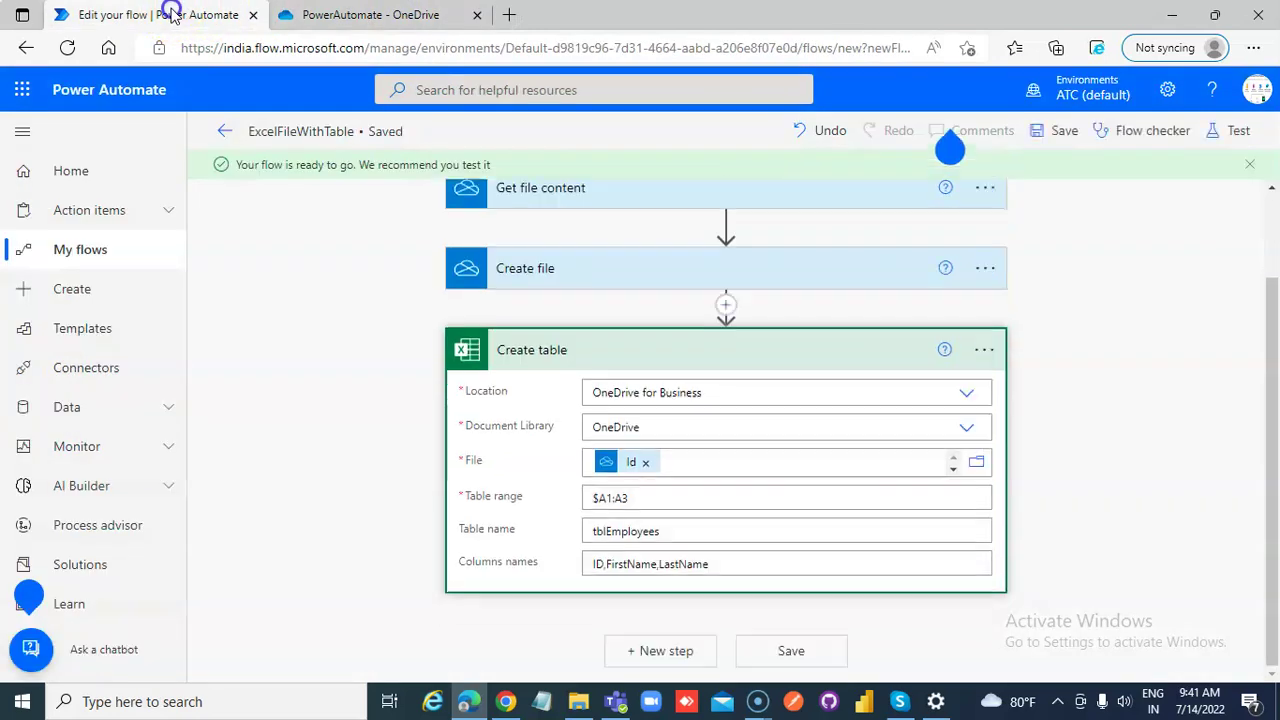
pyautogui.click(1238, 135)
pyautogui.click(988, 178)
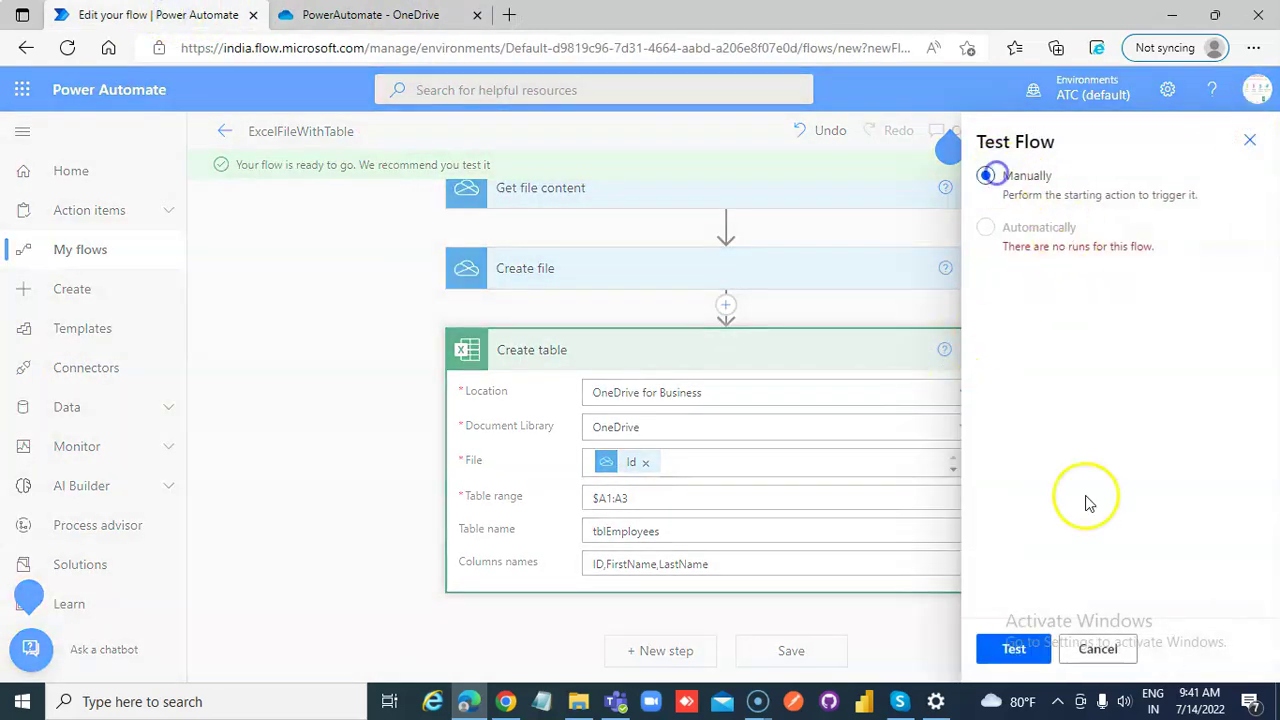
pyautogui.click(1014, 650)
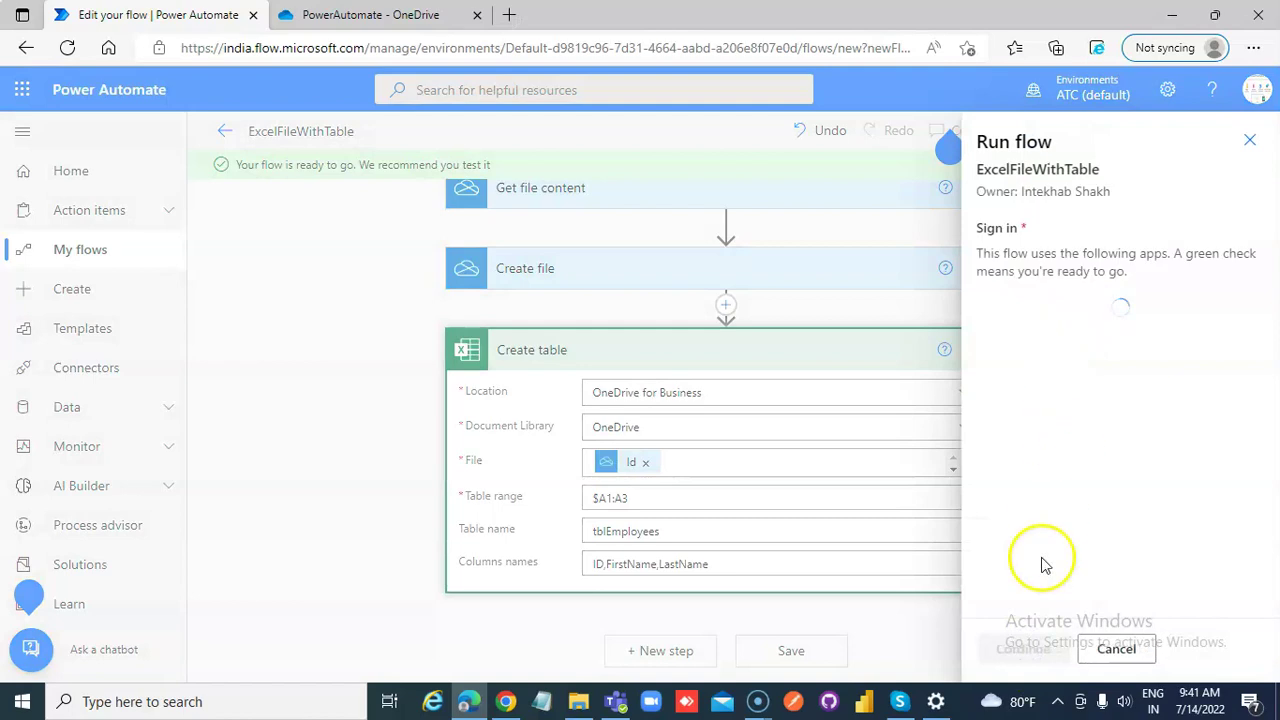
pyautogui.click(1018, 648)
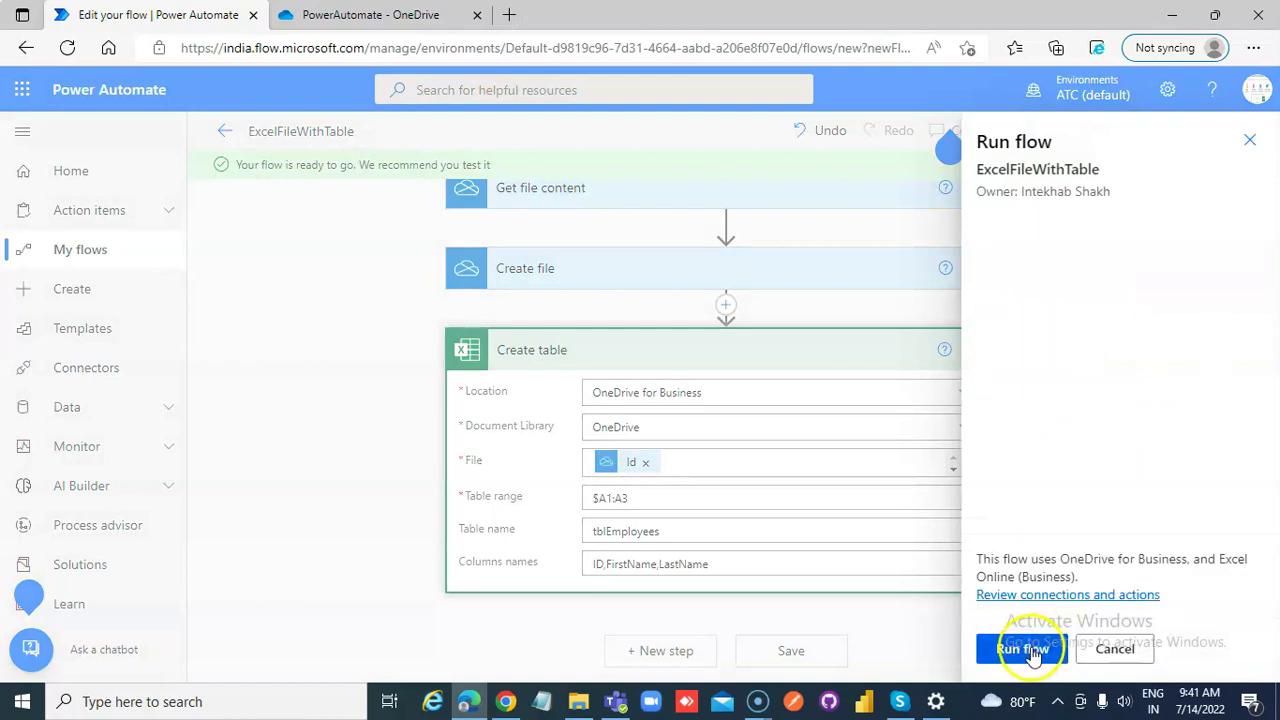
pyautogui.click(1026, 648)
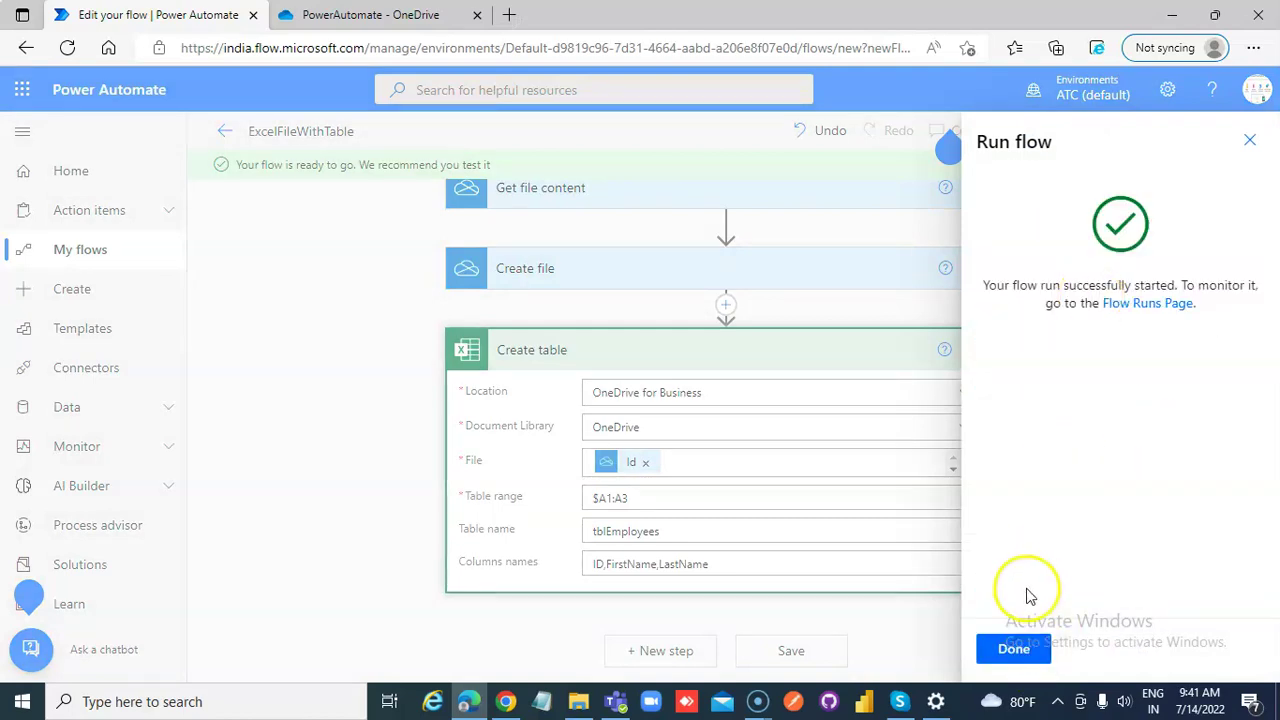
pyautogui.click(1012, 650)
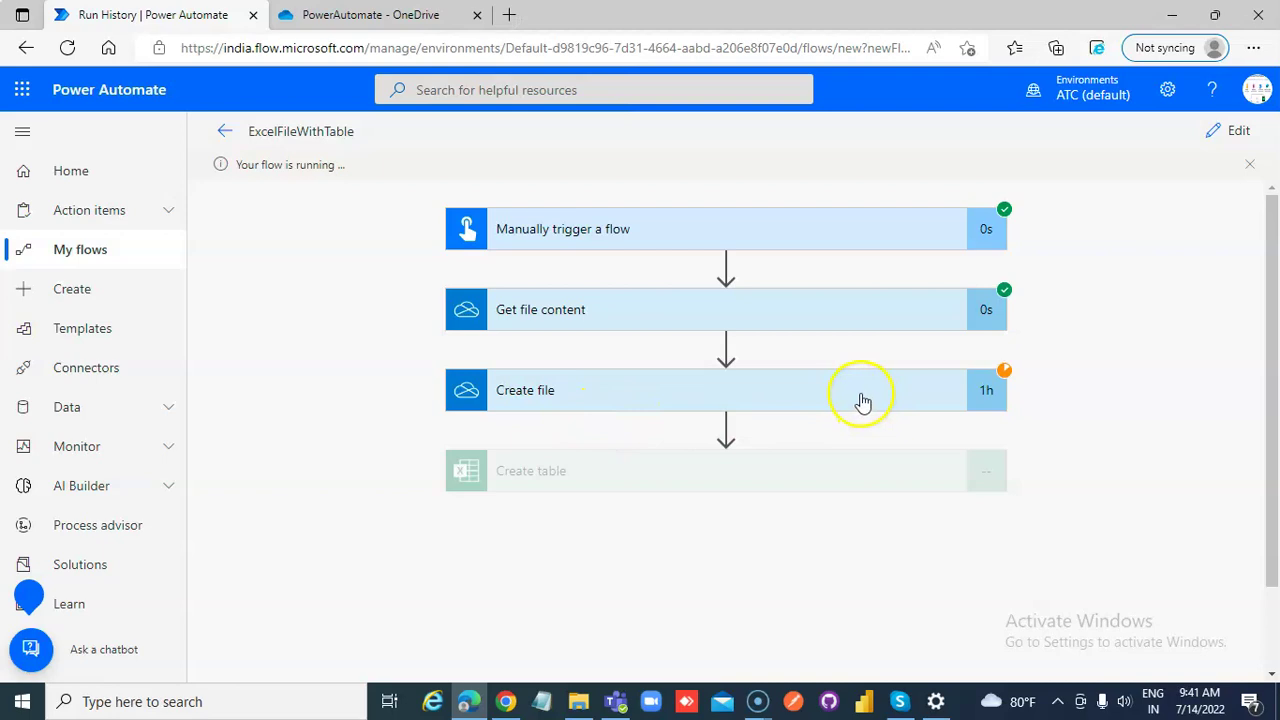
# Step: Reload the OneDrive PowerAutomate folder to show the new GUID-named workbook beside the template
pyautogui.click(408, 22)
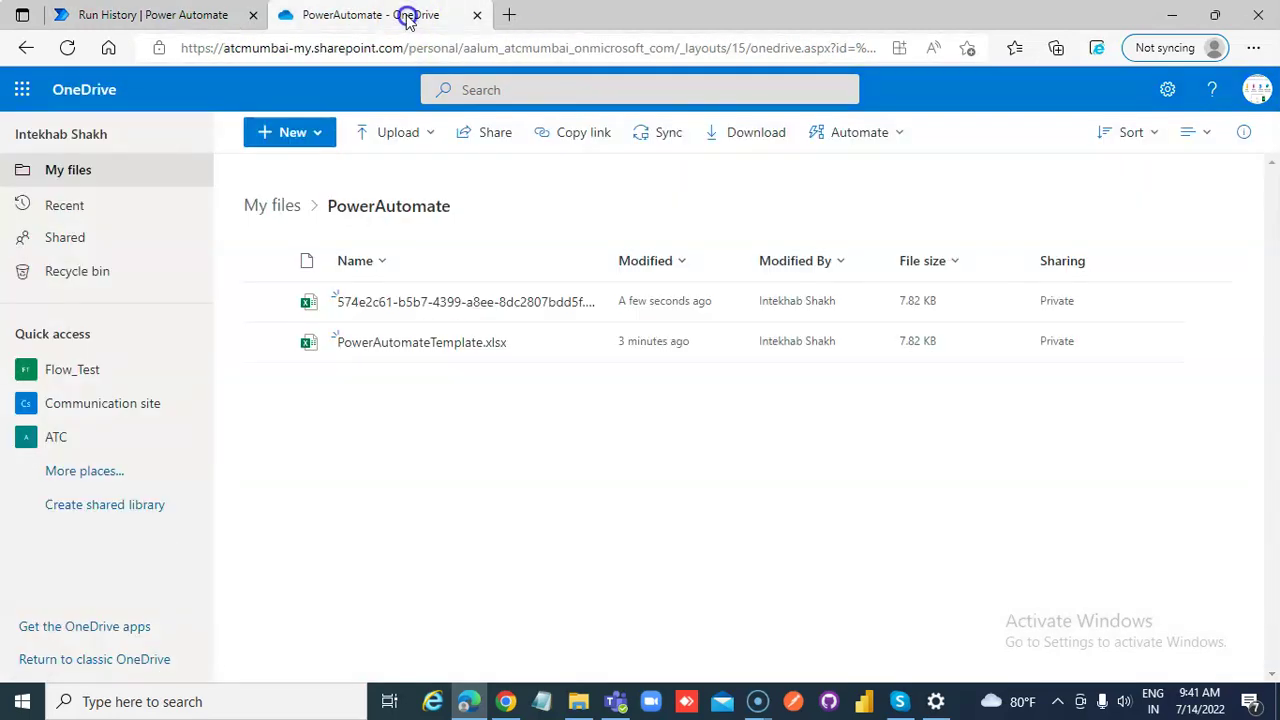
pyautogui.click(64, 49)
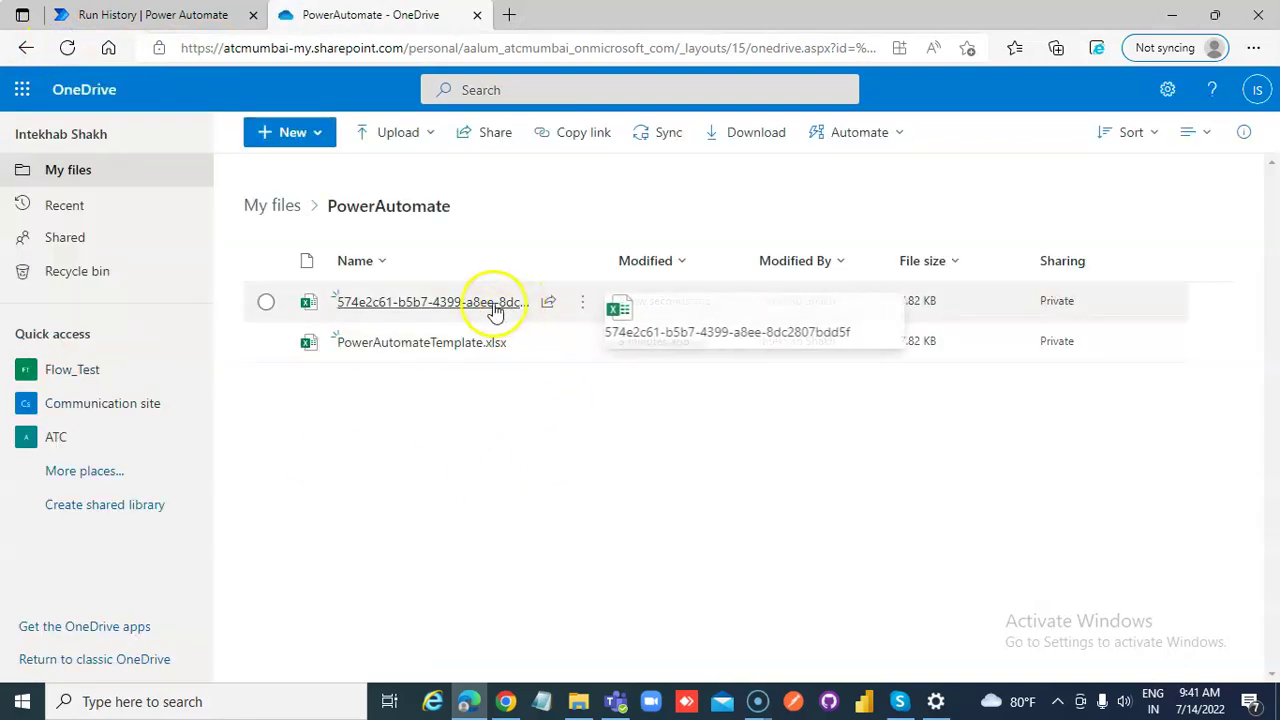
pyautogui.click(488, 308)
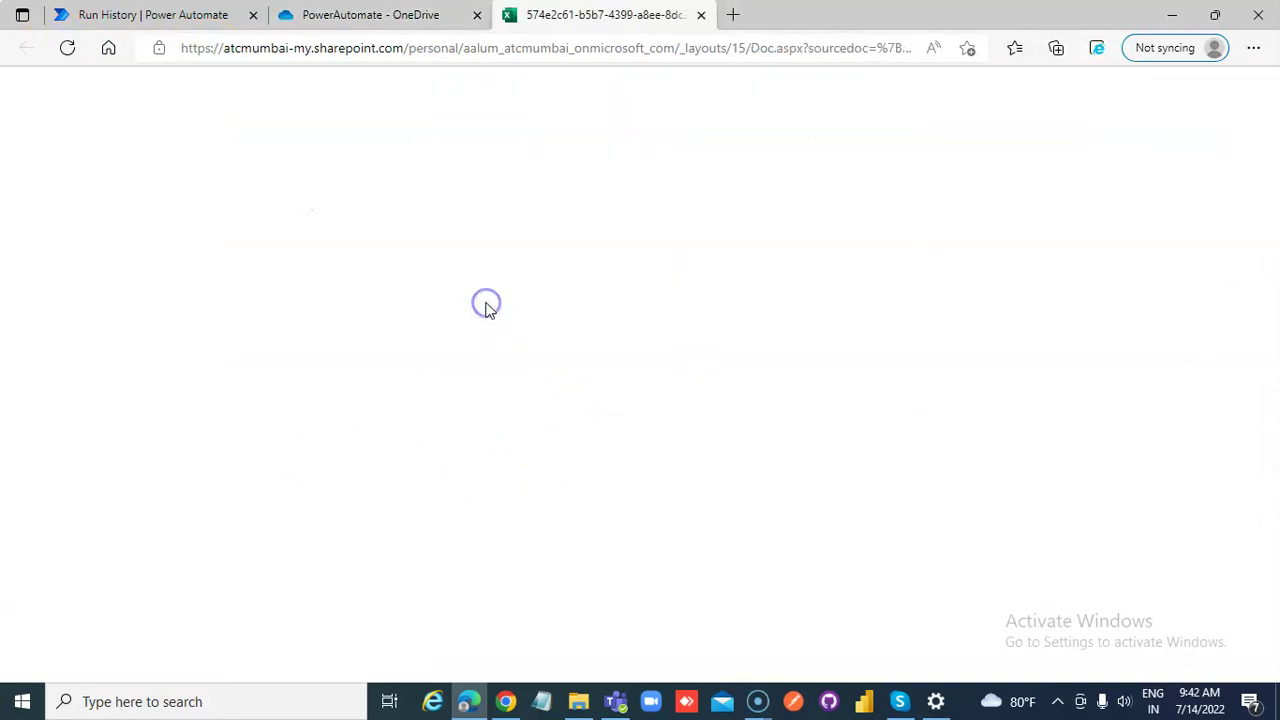
pyautogui.click(701, 14)
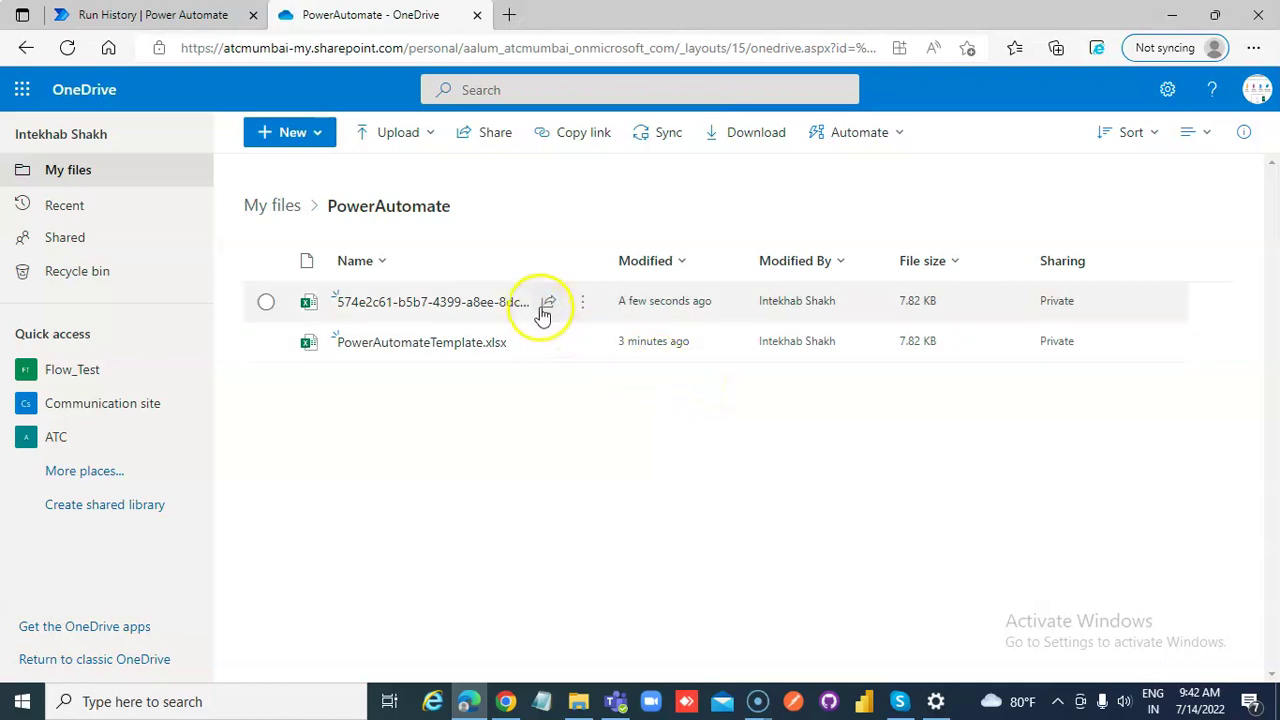
pyautogui.click(463, 302)
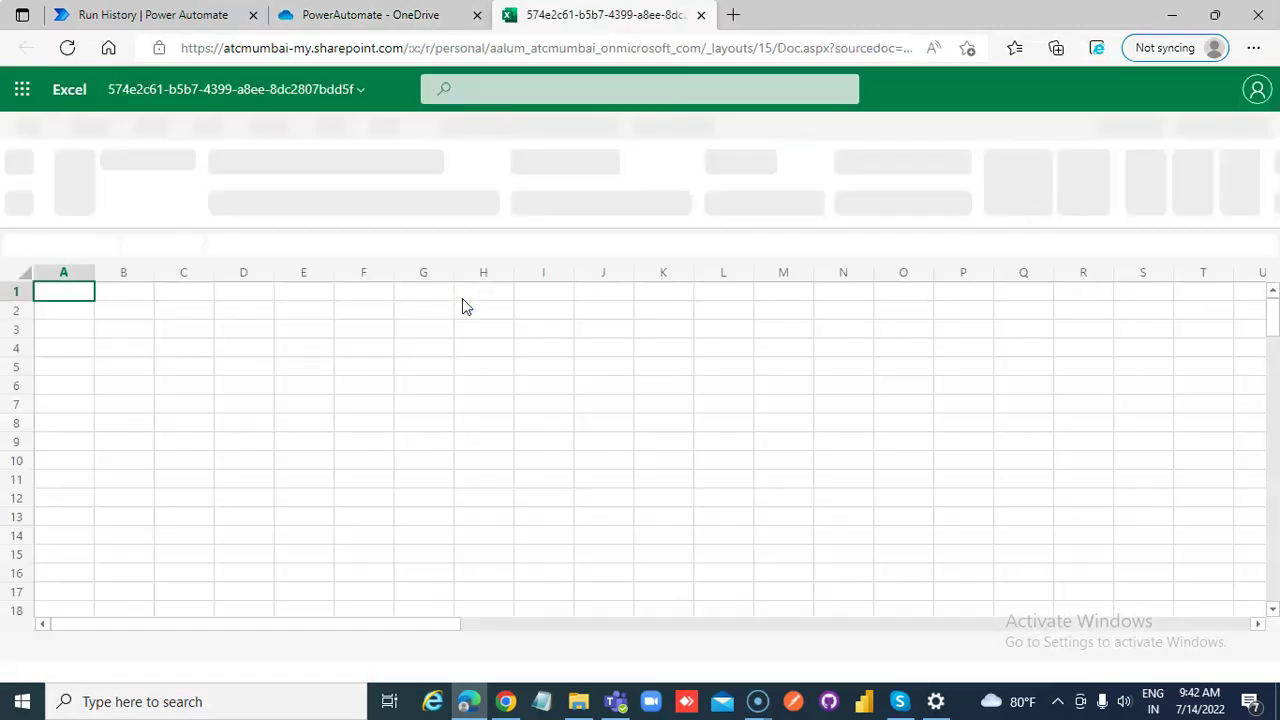
pyautogui.click(701, 14)
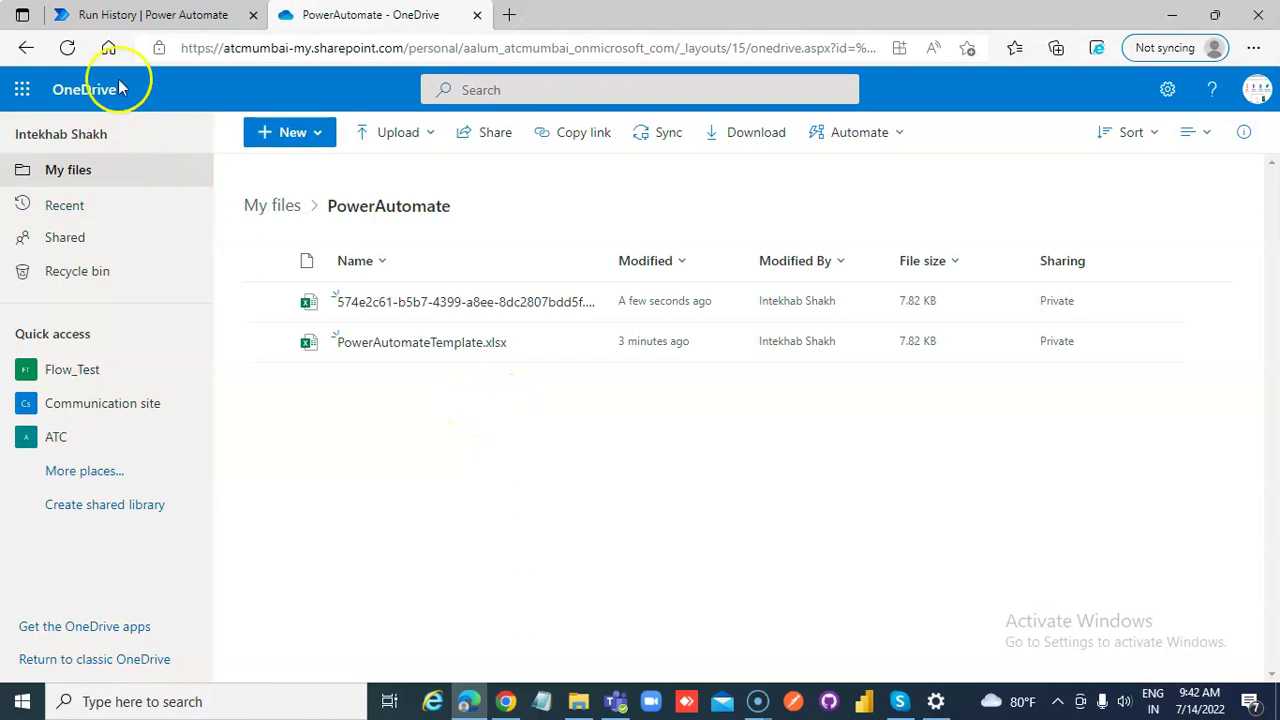
pyautogui.click(67, 48)
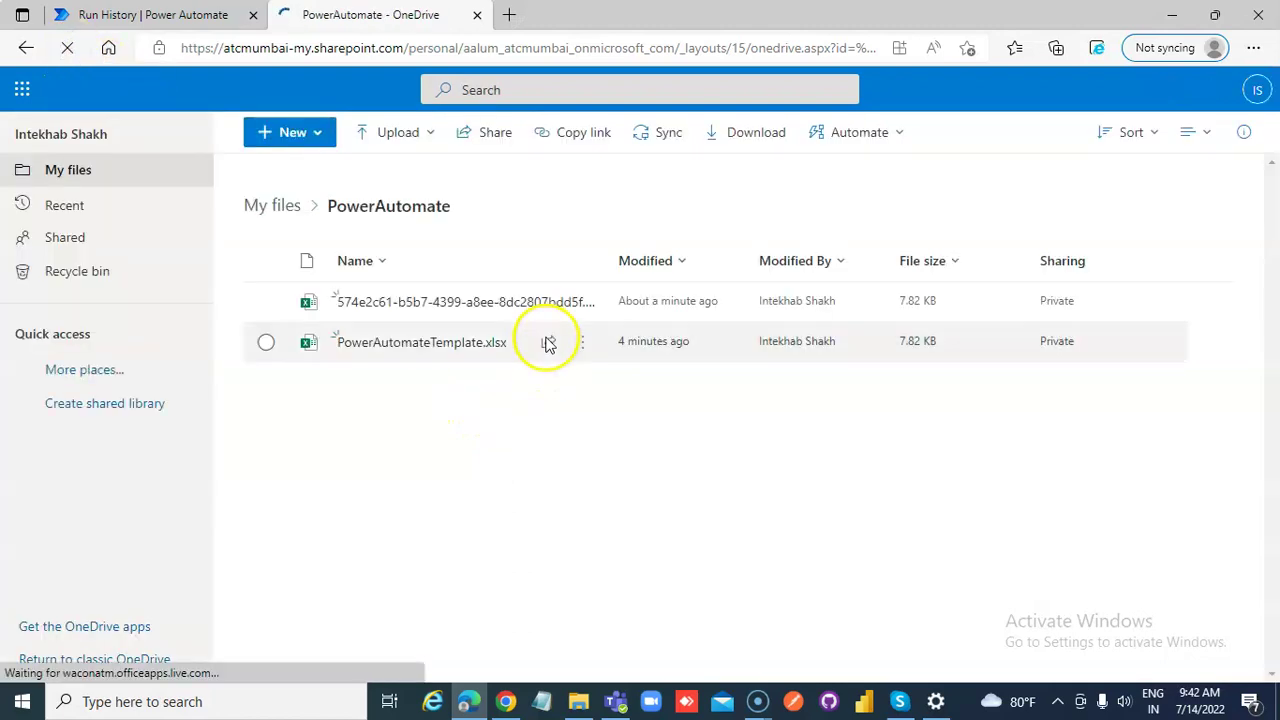
# Step: Open the flow-created workbook in Excel Online and select the table range A1:C3
pyautogui.click(500, 303)
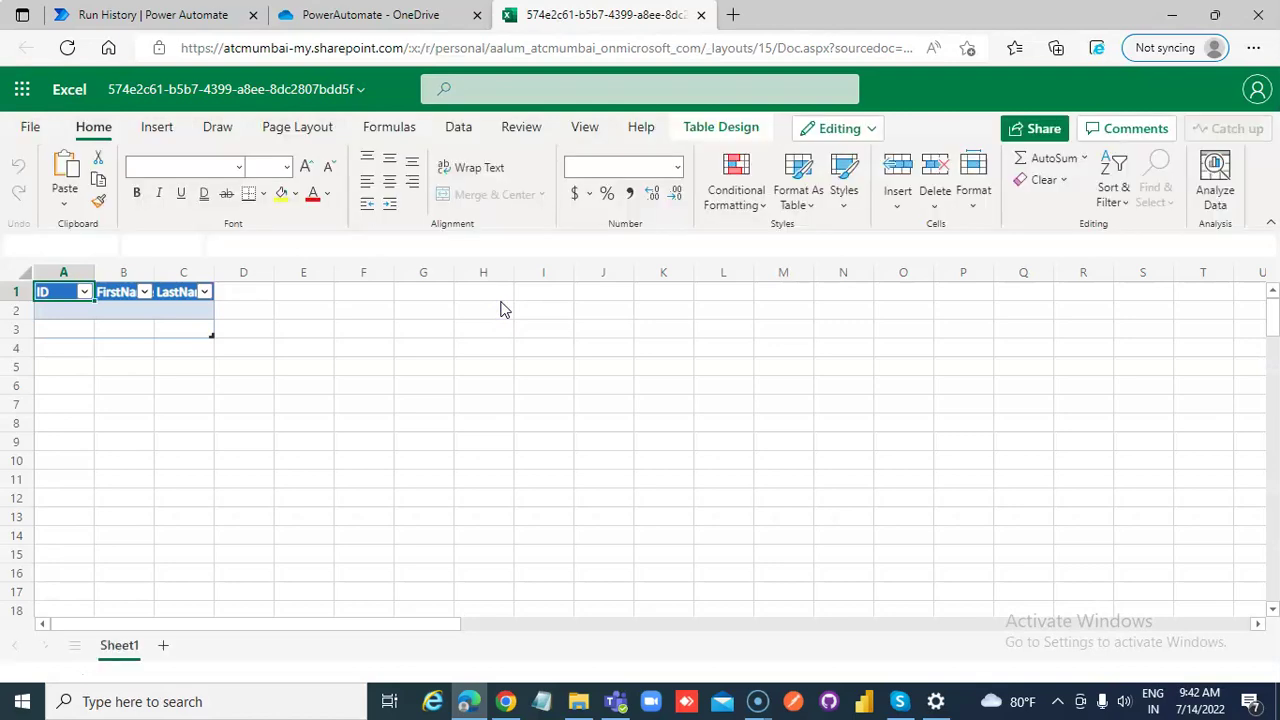
pyautogui.click(57, 291)
pyautogui.moveTo(57, 291); pyautogui.dragTo(200, 328)
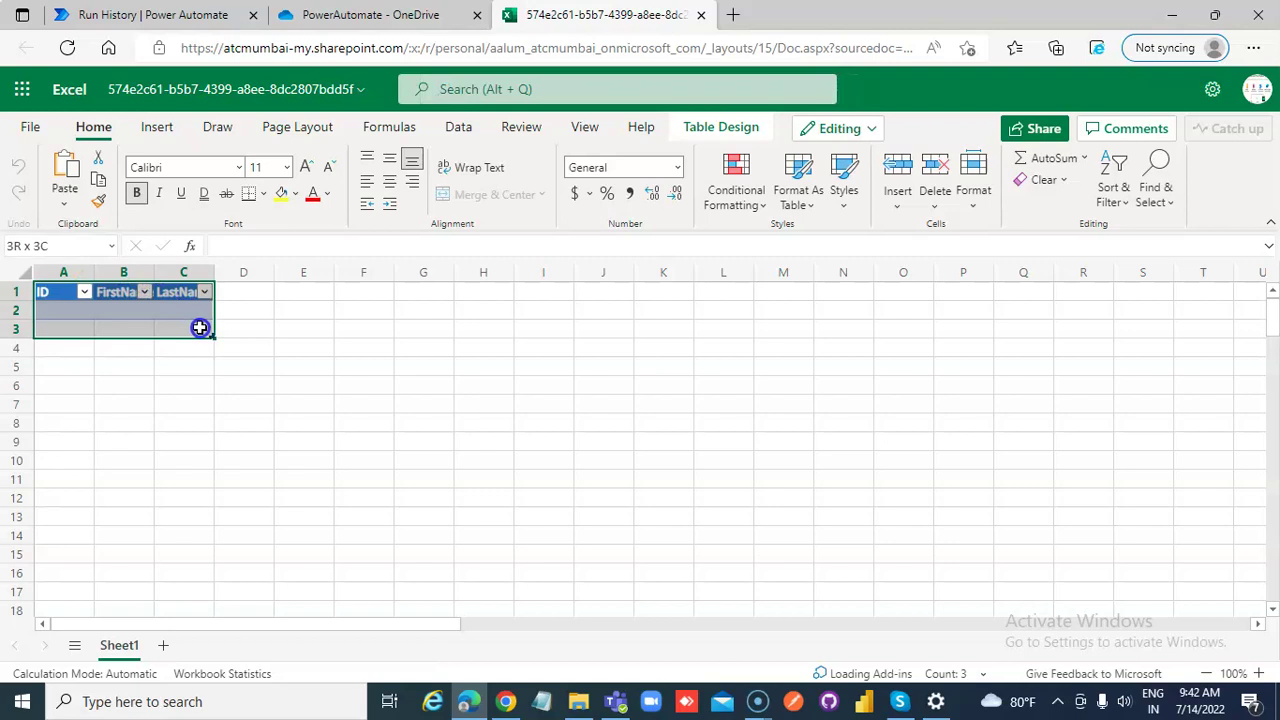
pyautogui.click(52, 246)
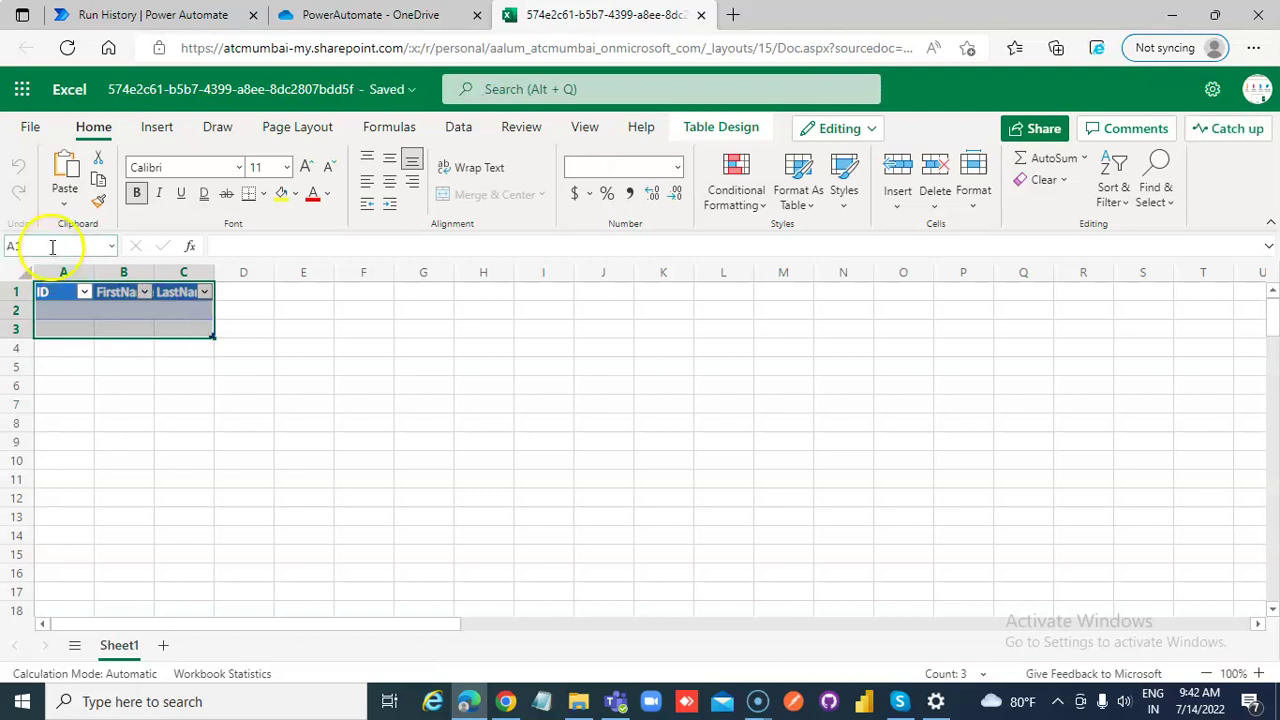
pyautogui.click(106, 352)
pyautogui.click(61, 294)
pyautogui.moveTo(61, 294); pyautogui.dragTo(378, 278)
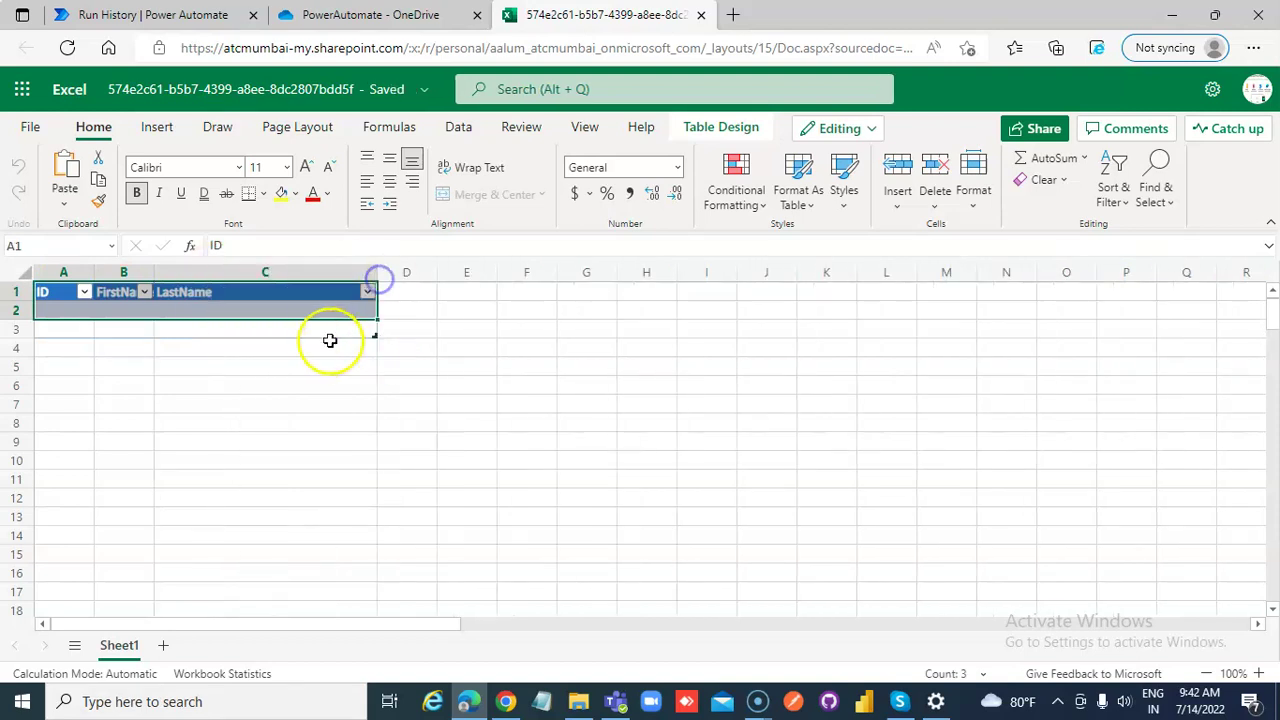
pyautogui.click(345, 338)
pyautogui.moveTo(52, 273); pyautogui.dragTo(251, 329)
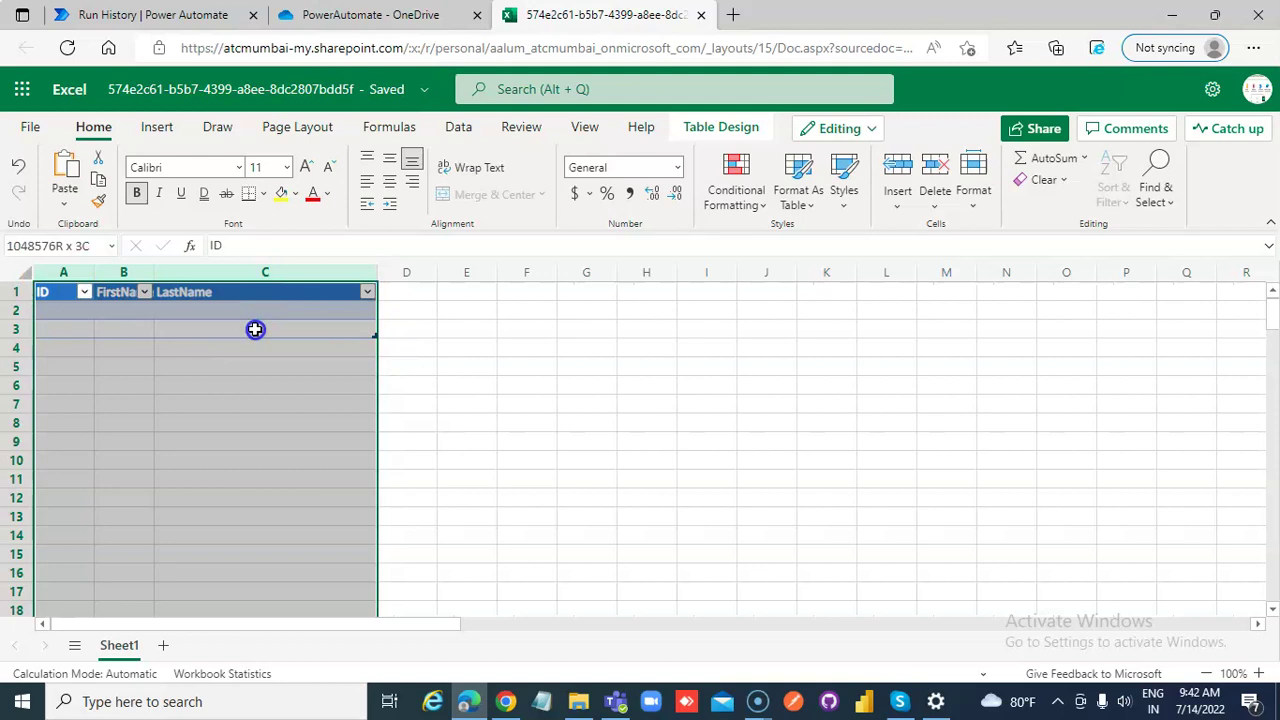
pyautogui.click(299, 321)
pyautogui.moveTo(57, 289); pyautogui.dragTo(330, 327)
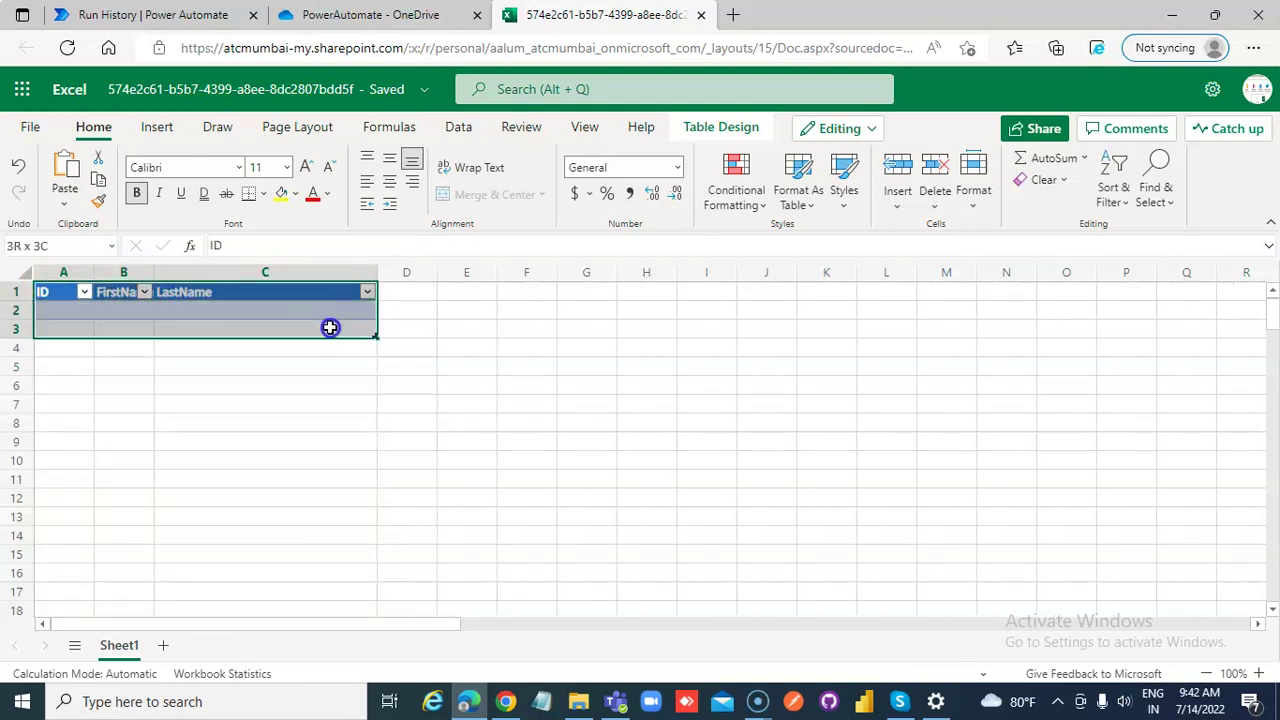
# Step: Confirm tblEmployees in the Name Box and check the ID, FirstName and LastName headers
pyautogui.click(112, 245)
pyautogui.click(72, 270)
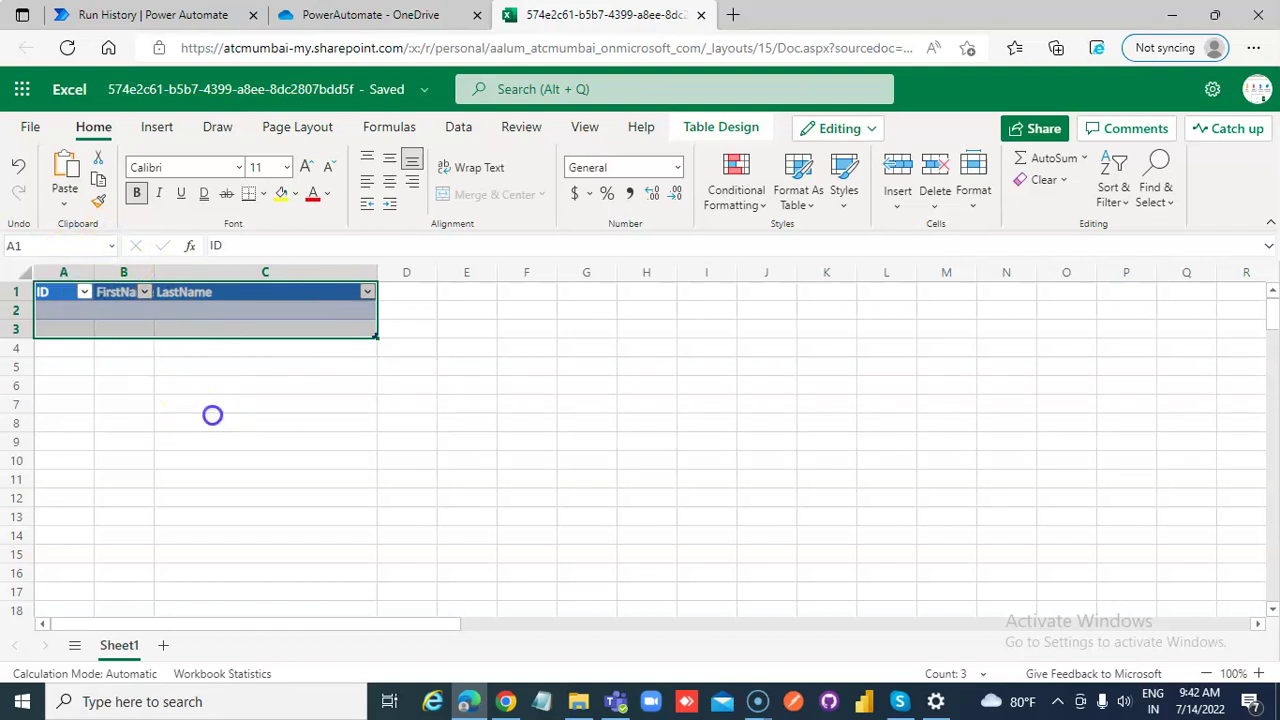
pyautogui.click(183, 306)
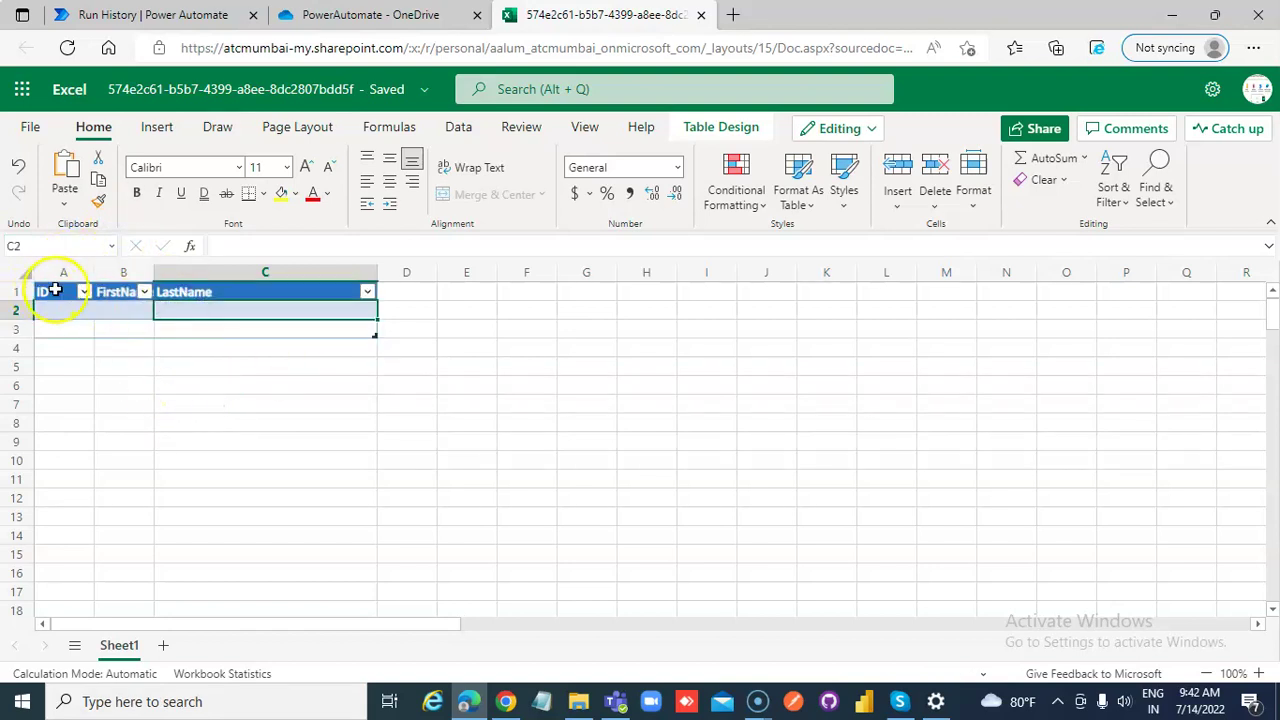
pyautogui.moveTo(55, 290); pyautogui.dragTo(294, 292)
pyautogui.click(128, 304)
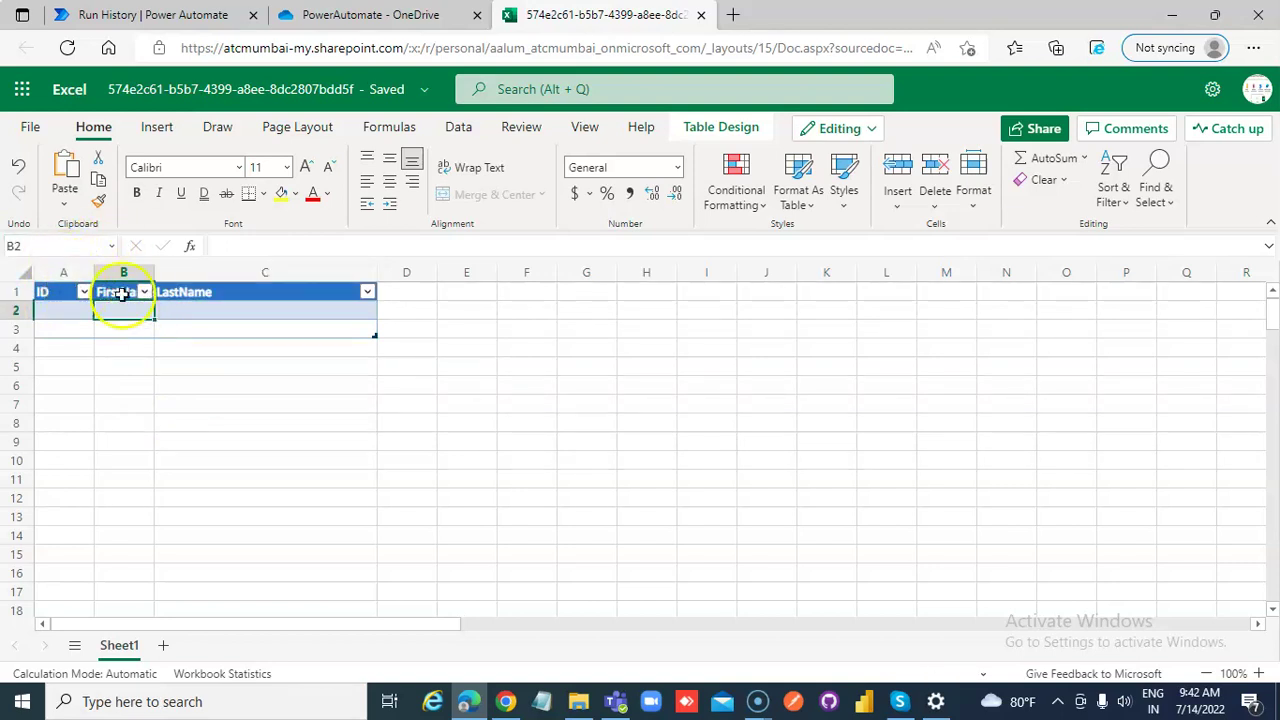
pyautogui.click(250, 311)
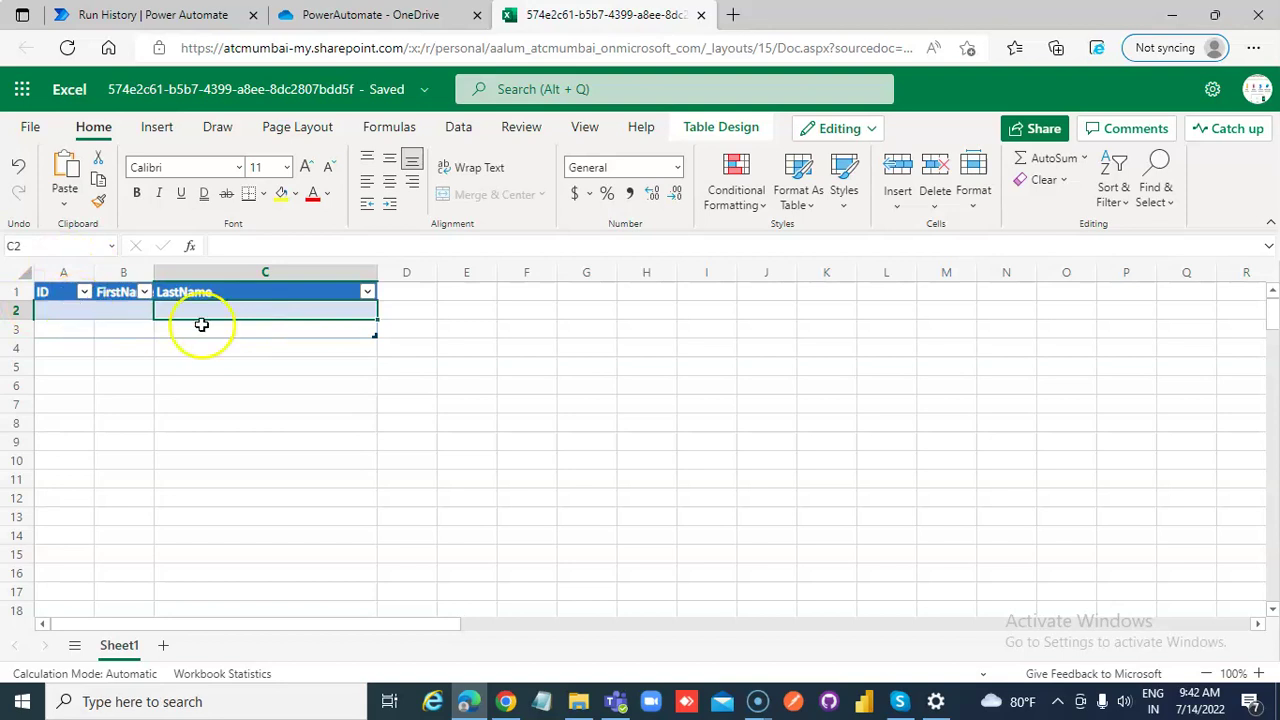
pyautogui.click(128, 309)
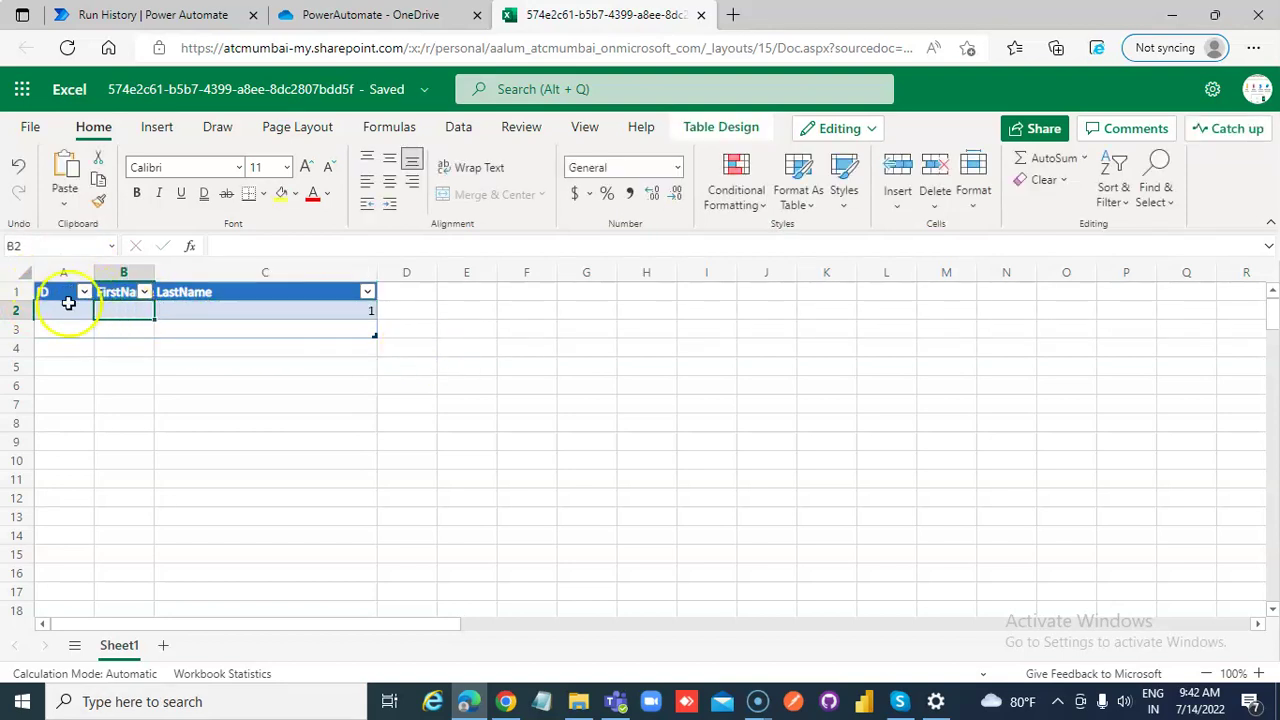
# Step: Start typing a first name, then delete the misplaced entry from cell B19
pyautogui.scroll(-6, 129, 316)
pyautogui.click(129, 316)
pyautogui.write('Intekhab')
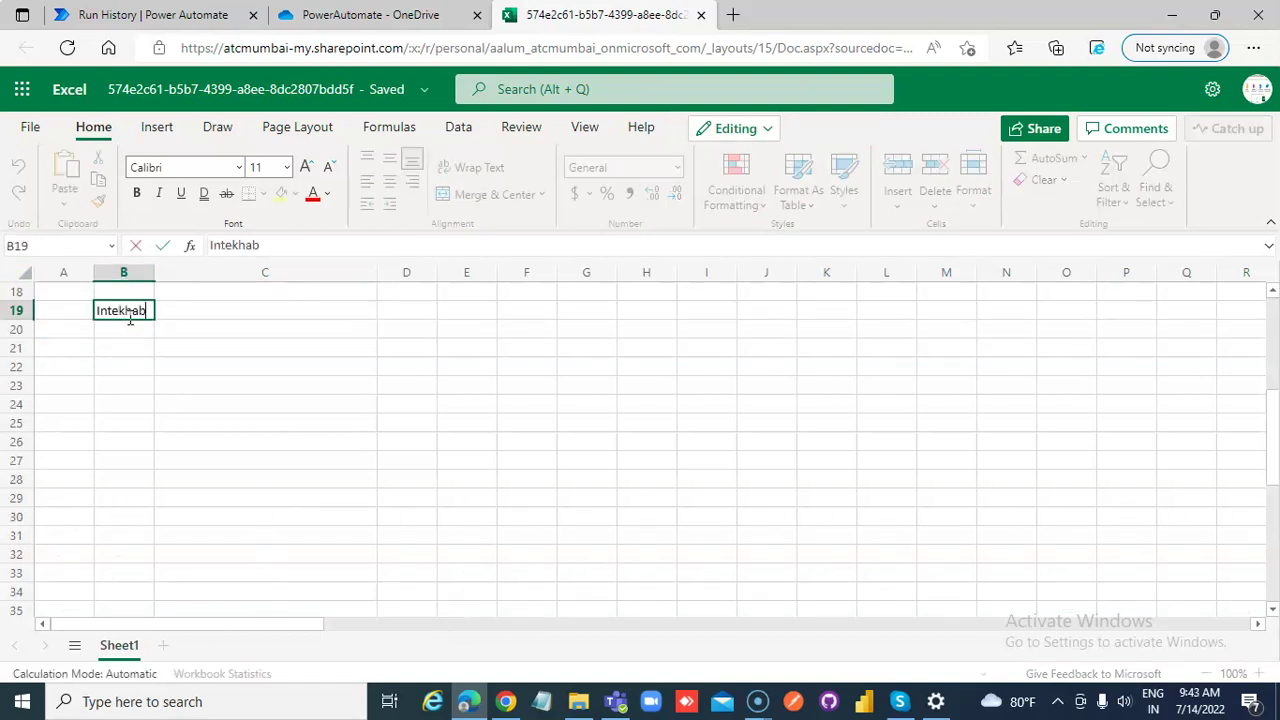
pyautogui.click(226, 310)
pyautogui.scroll(5, 234, 320)
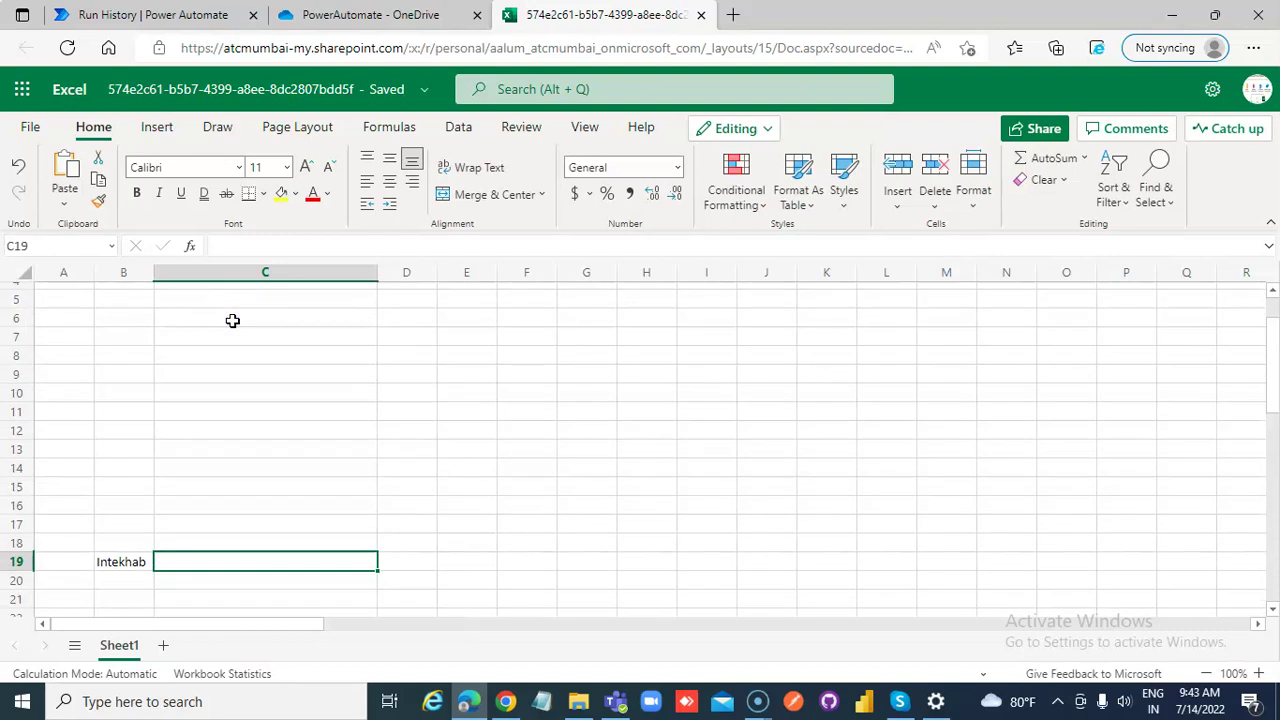
pyautogui.scroll(-1, 172, 508)
pyautogui.click(124, 558)
pyautogui.press('Delete')
pyautogui.scroll(2, 256, 557)
# Step: Enter the sample first name in B2 and last name in C2, then reopen the workbook
pyautogui.click(146, 310)
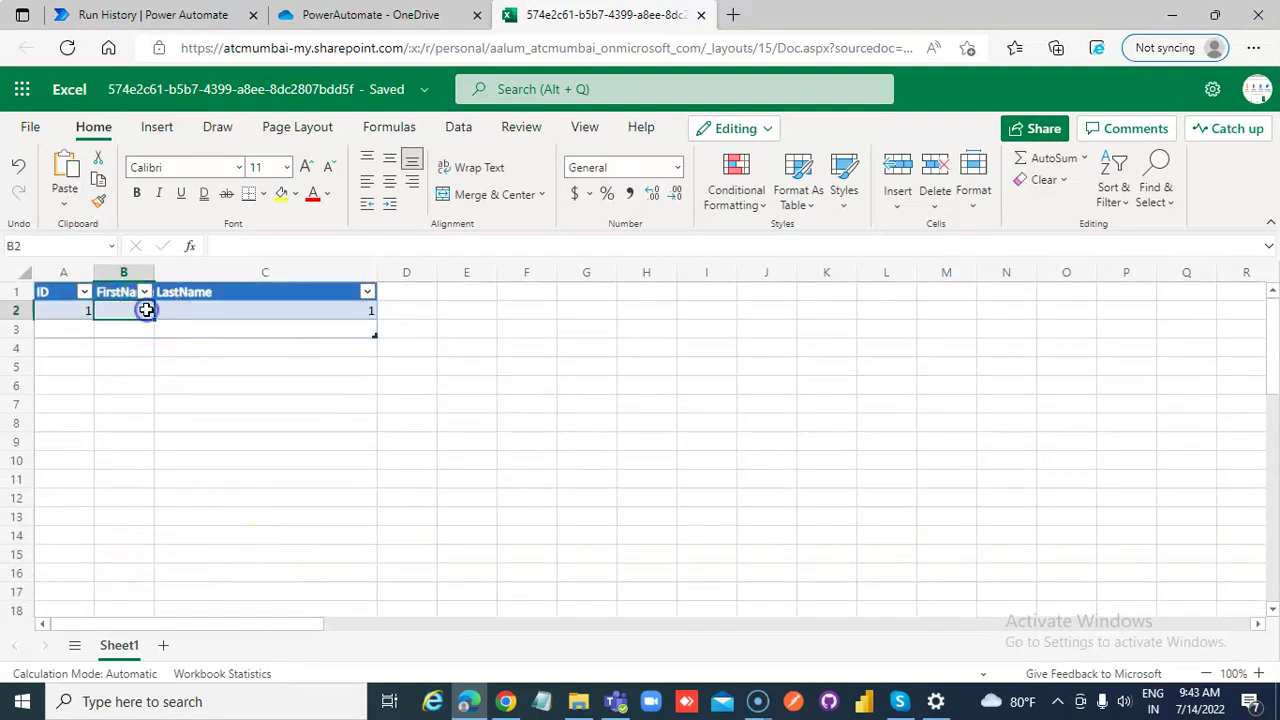
pyautogui.write('Intekhab')
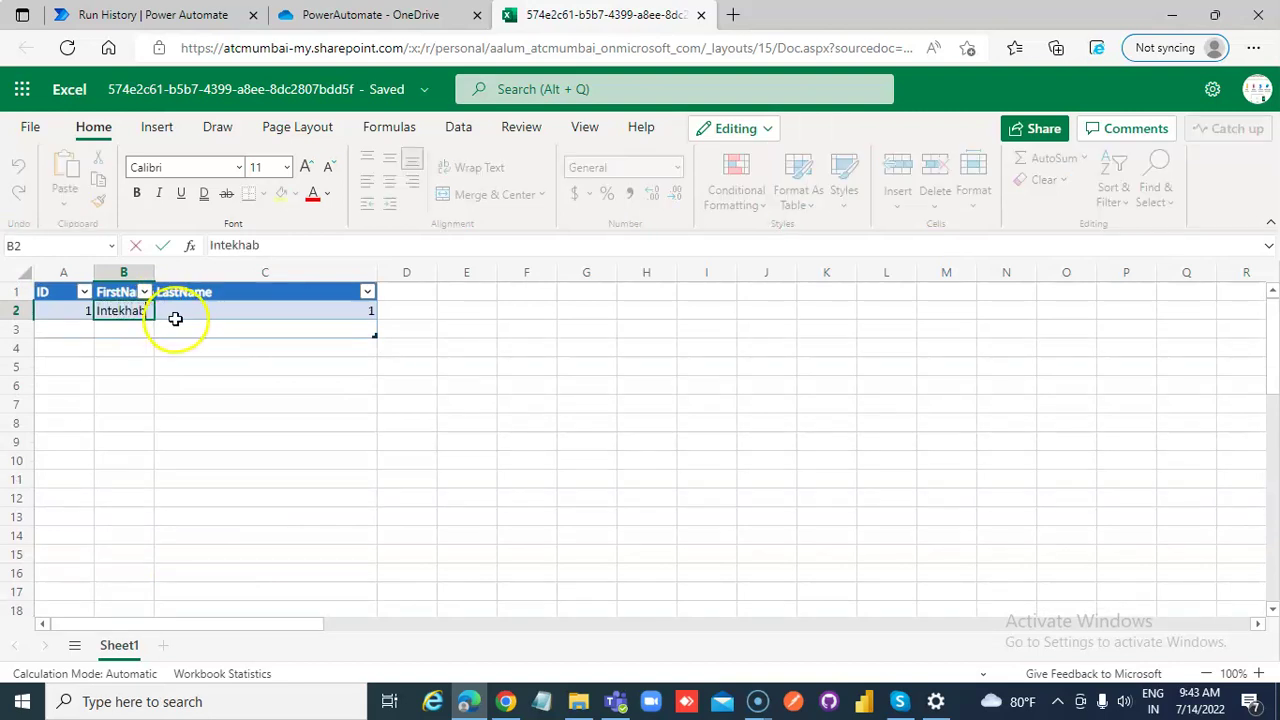
pyautogui.click(178, 318)
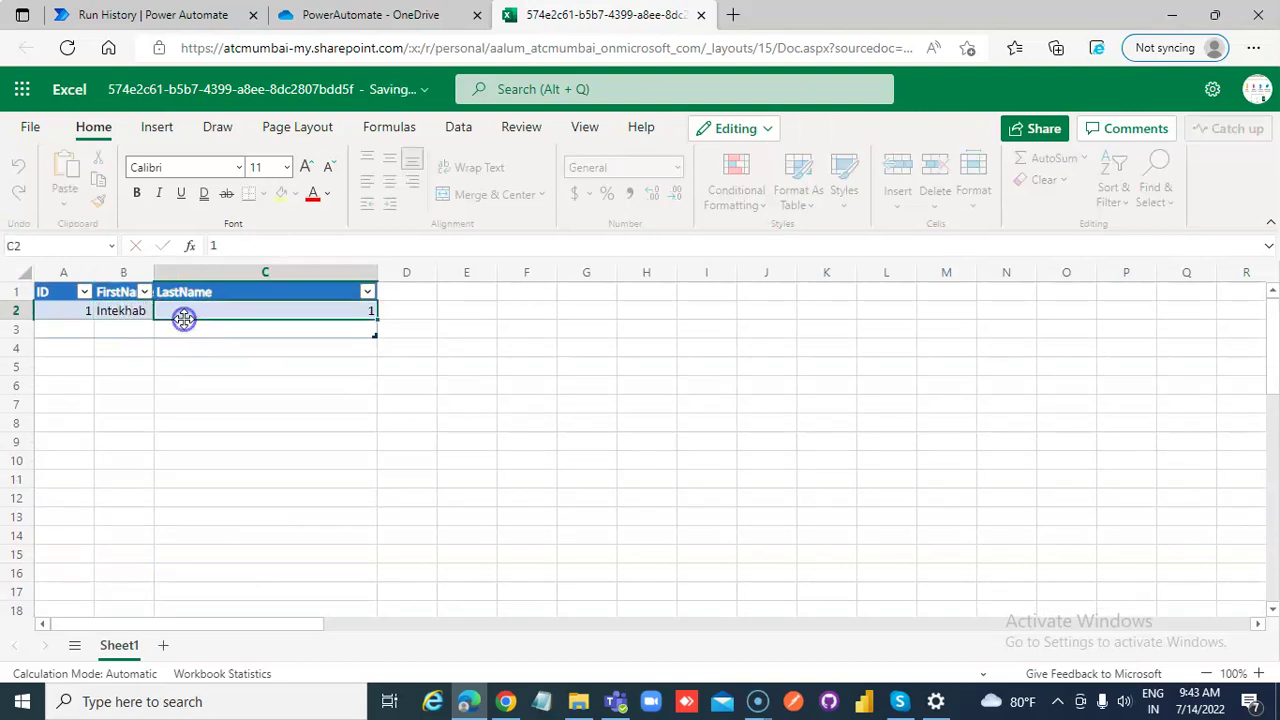
pyautogui.write('Shaikh')
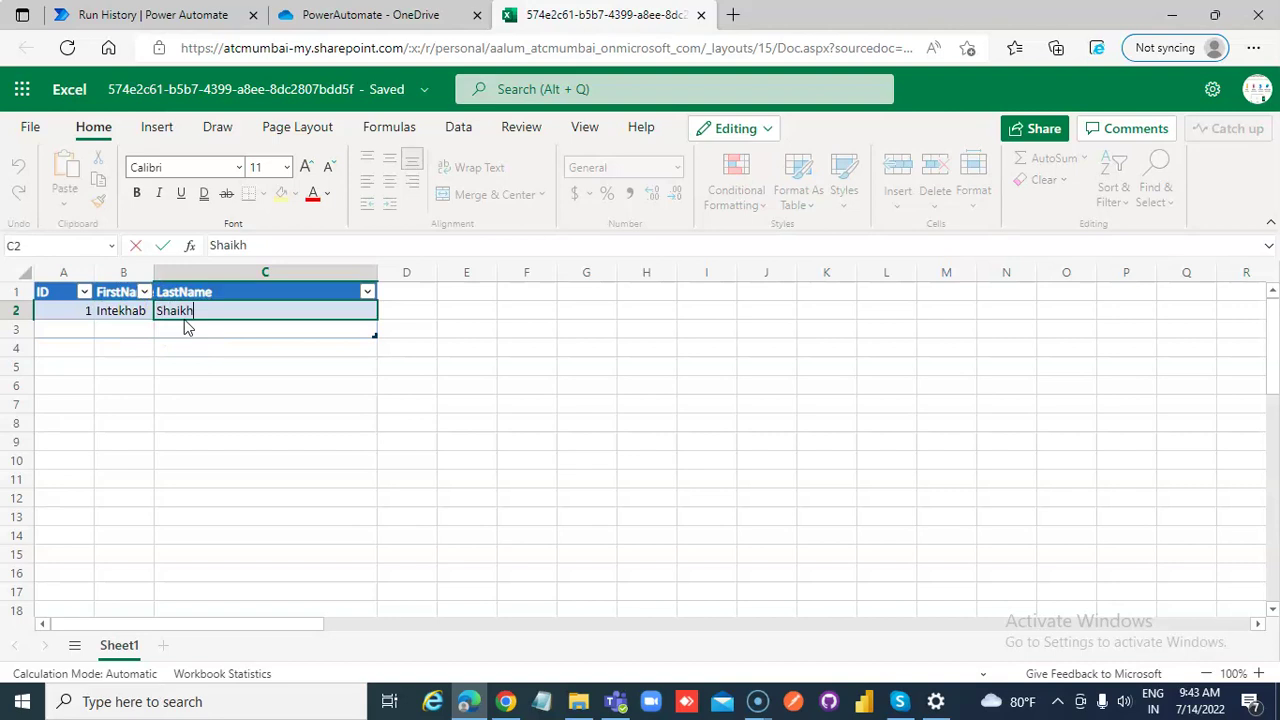
pyautogui.click(206, 380)
pyautogui.click(251, 327)
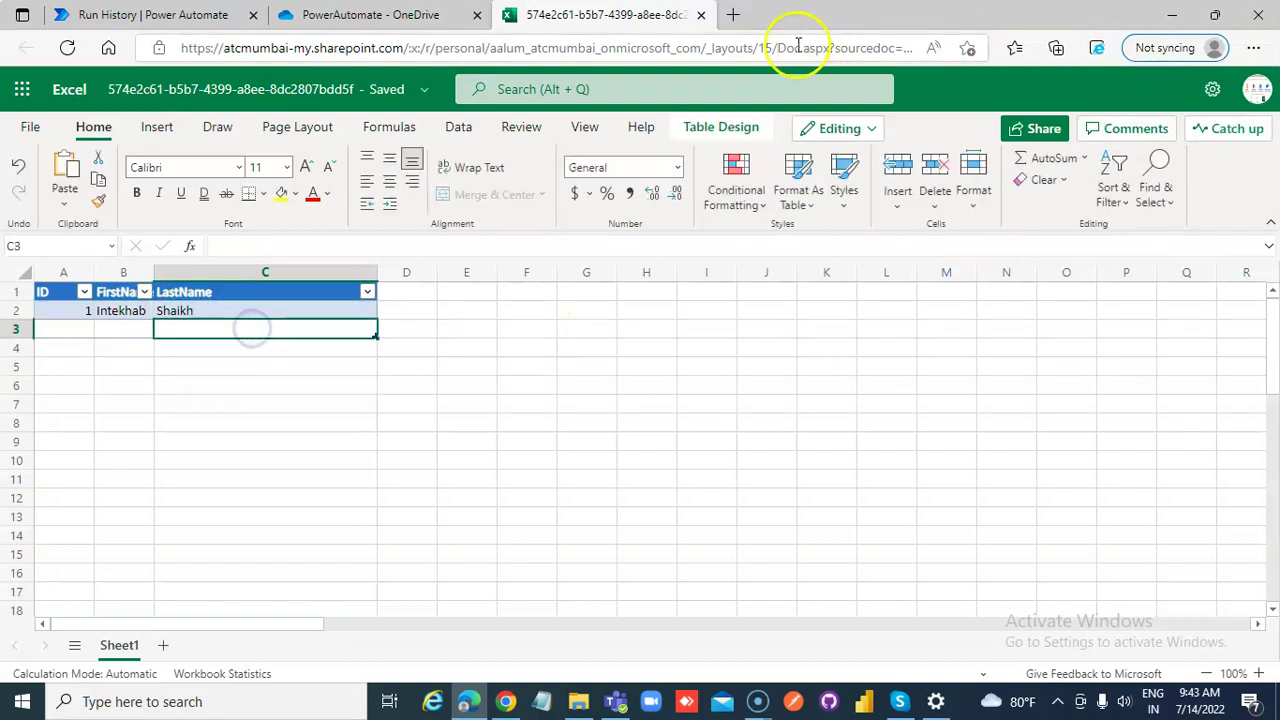
pyautogui.click(701, 15)
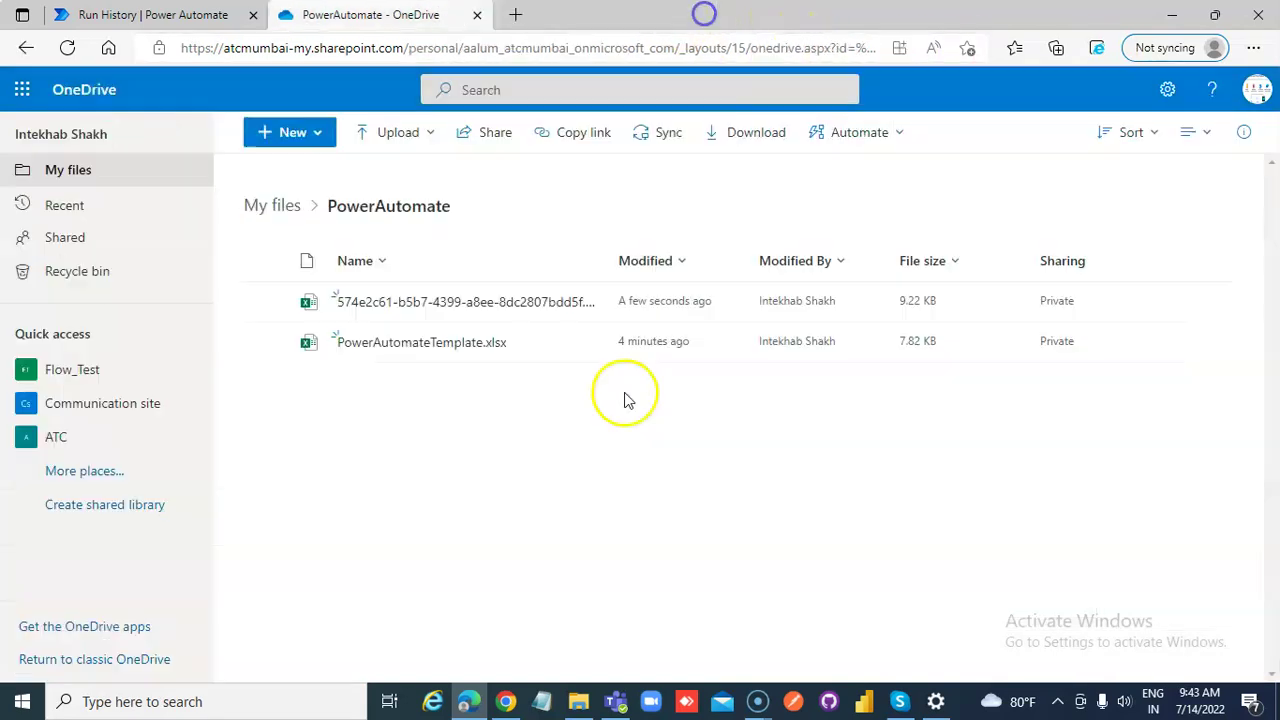
pyautogui.click(430, 303)
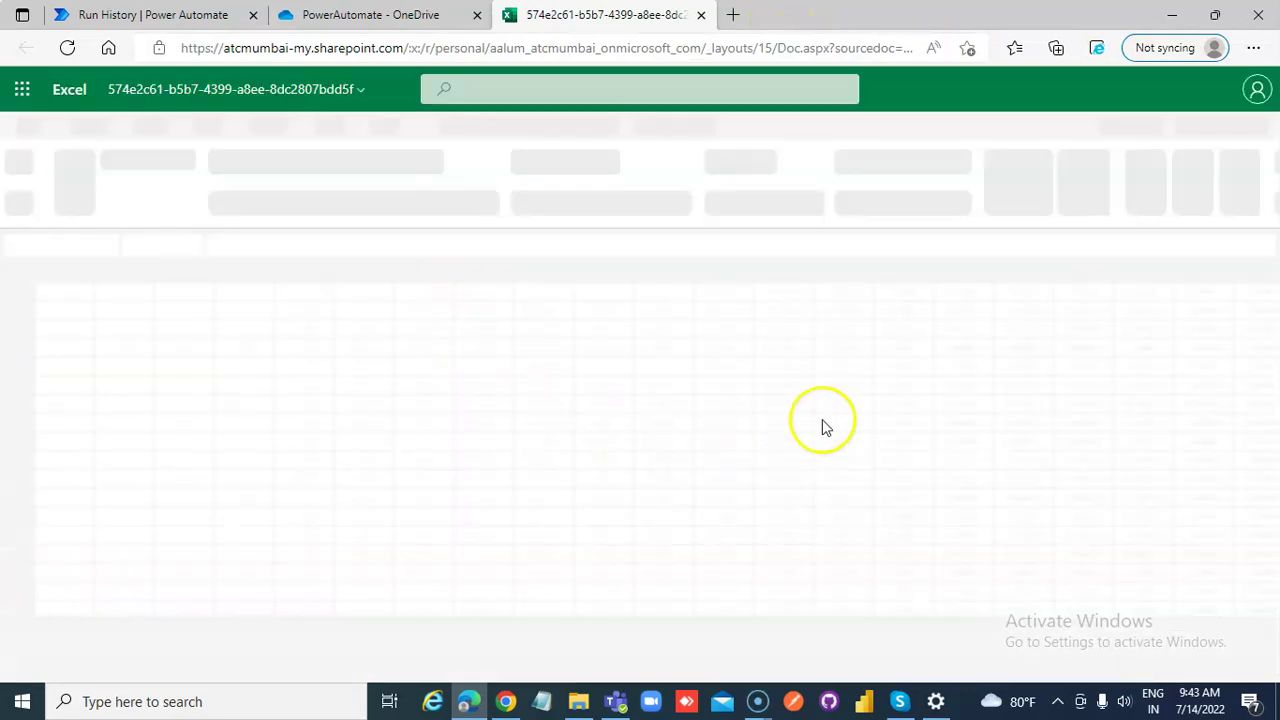